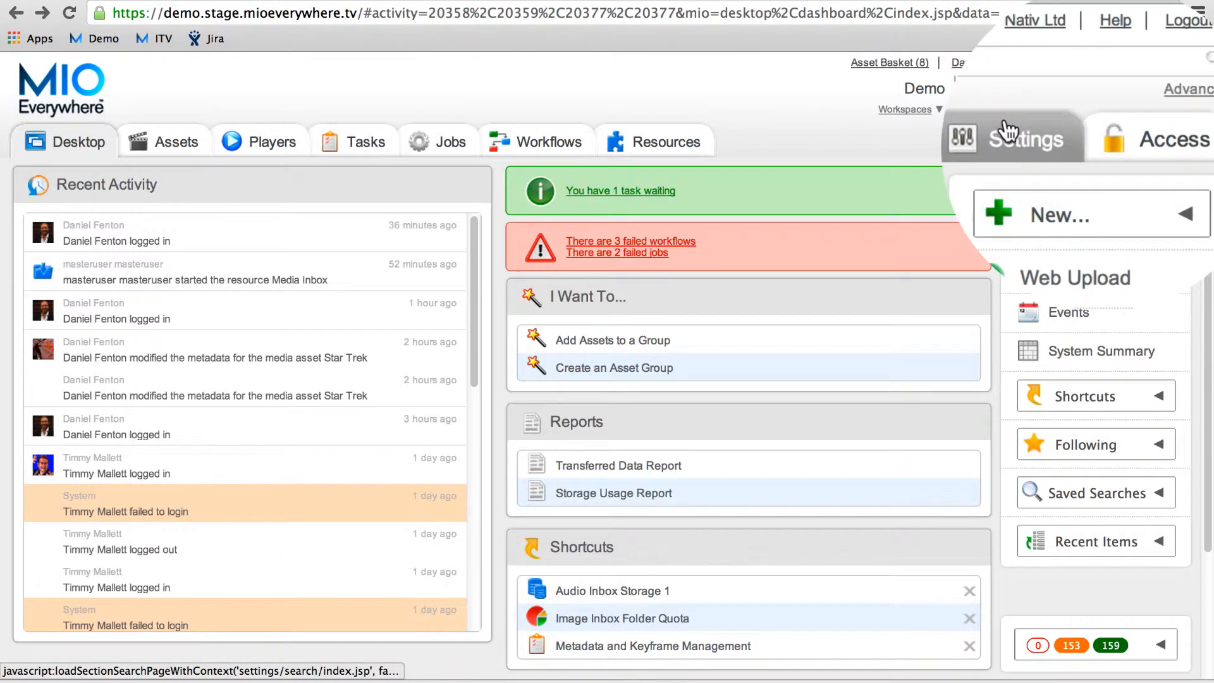
Step: Open the Producers role from the Access Roles list and view its permissions
click(1138, 141)
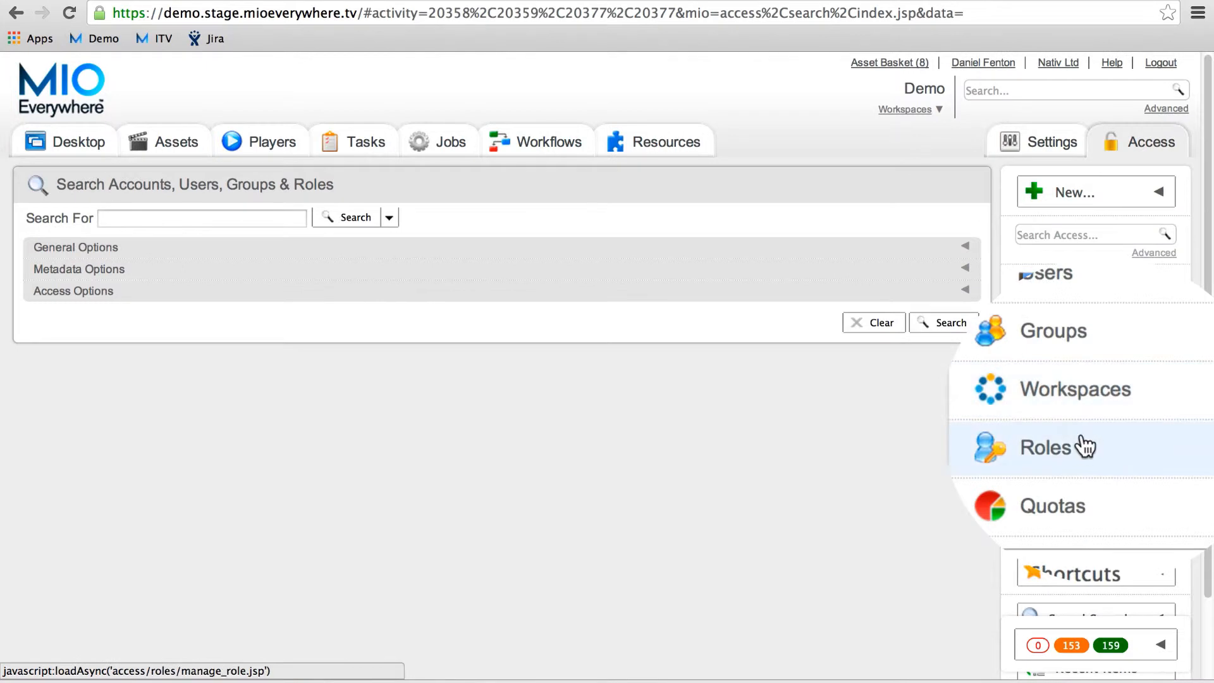
click(1075, 443)
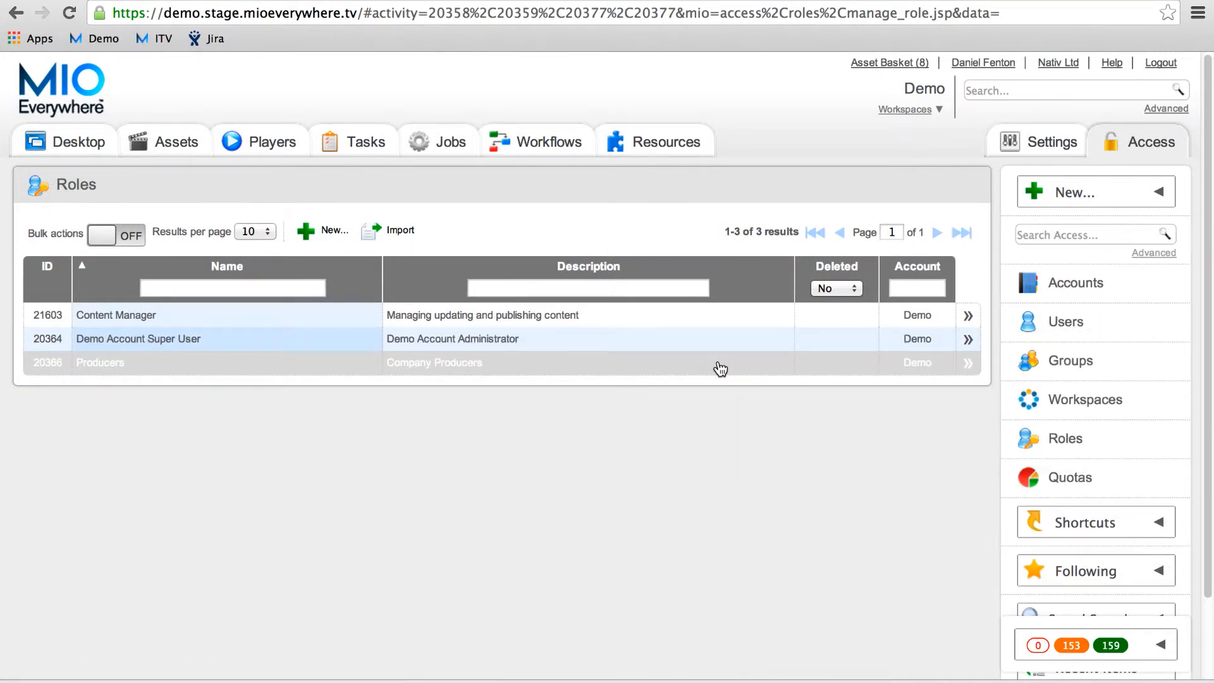
click(721, 369)
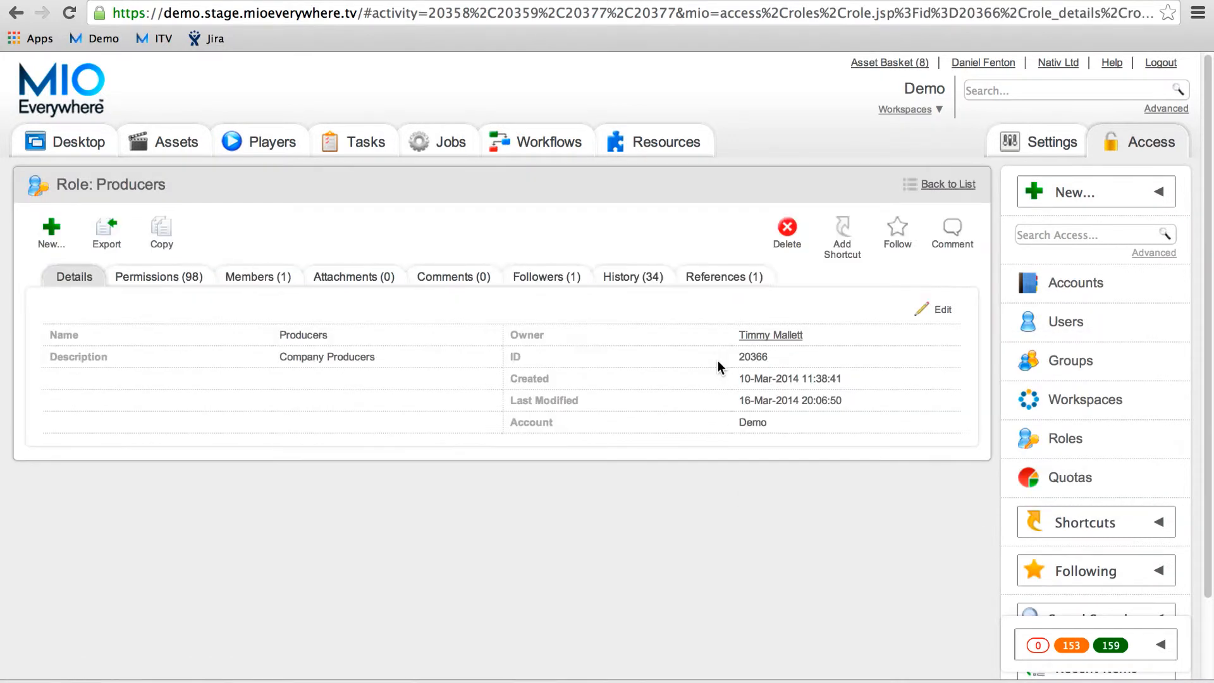
click(175, 280)
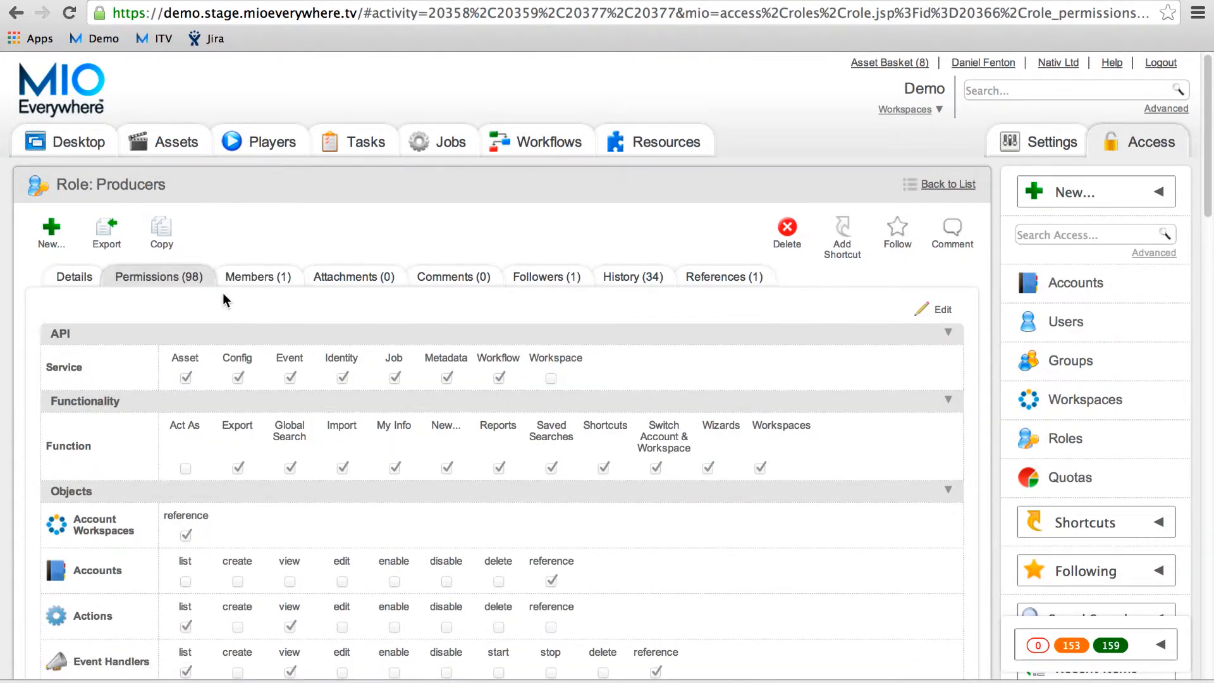
Step: Scroll through the grid of the Producers role's 98 permissions and back up
scroll(223, 293, down, 1)
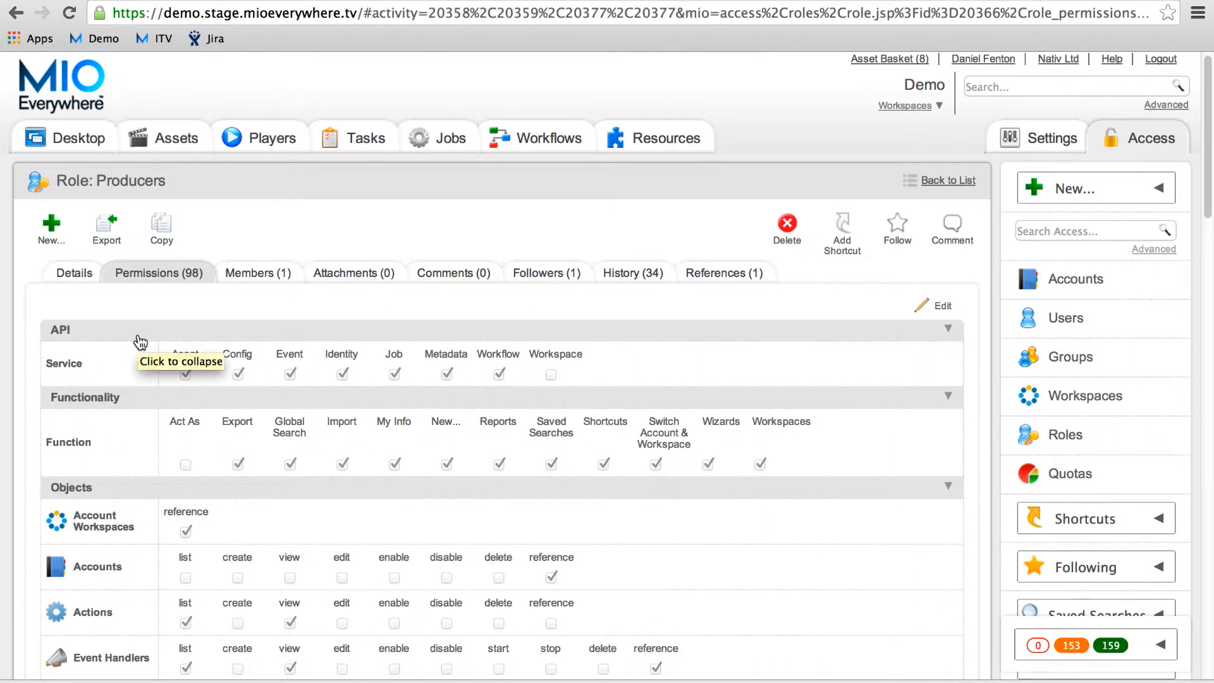
scroll(141, 342, down, 3)
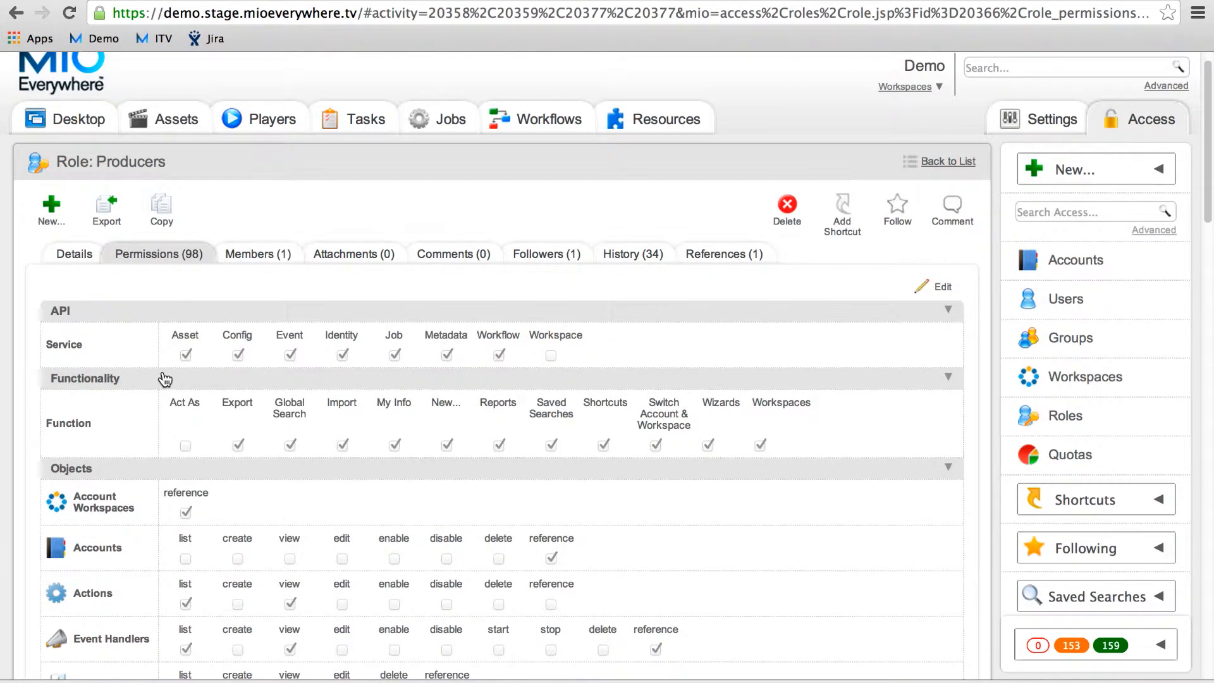
scroll(160, 376, down, 5)
scroll(157, 370, down, 1)
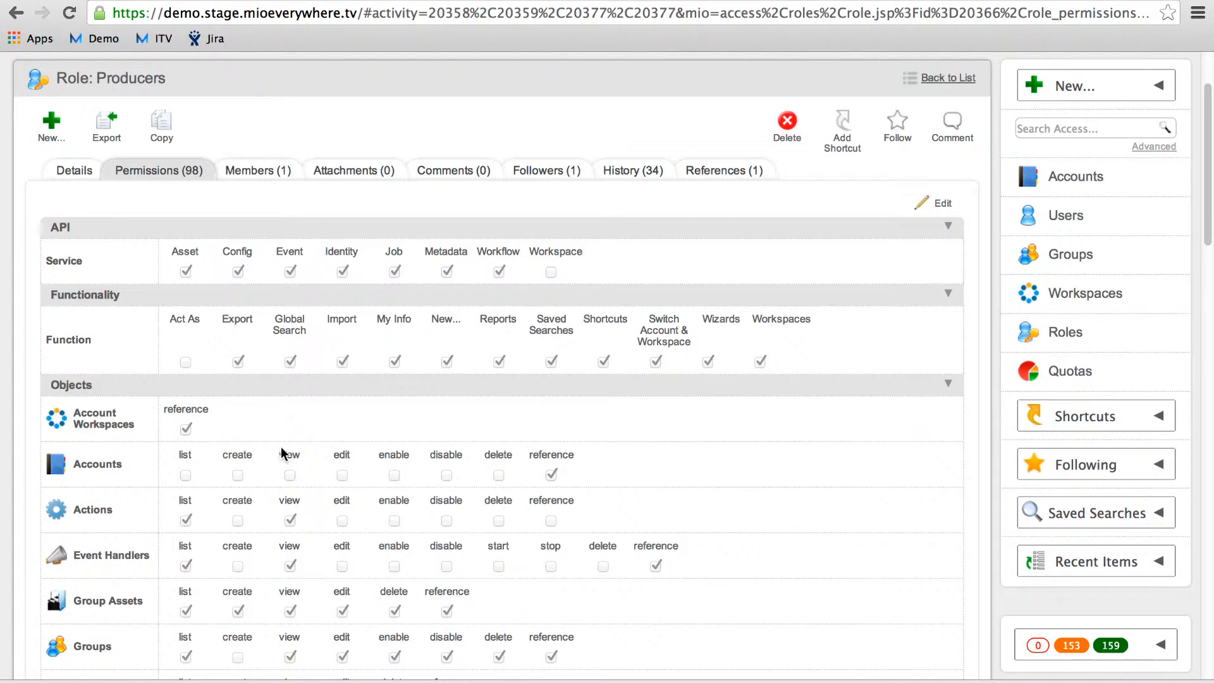
scroll(320, 478, down, 2)
scroll(320, 478, down, 10)
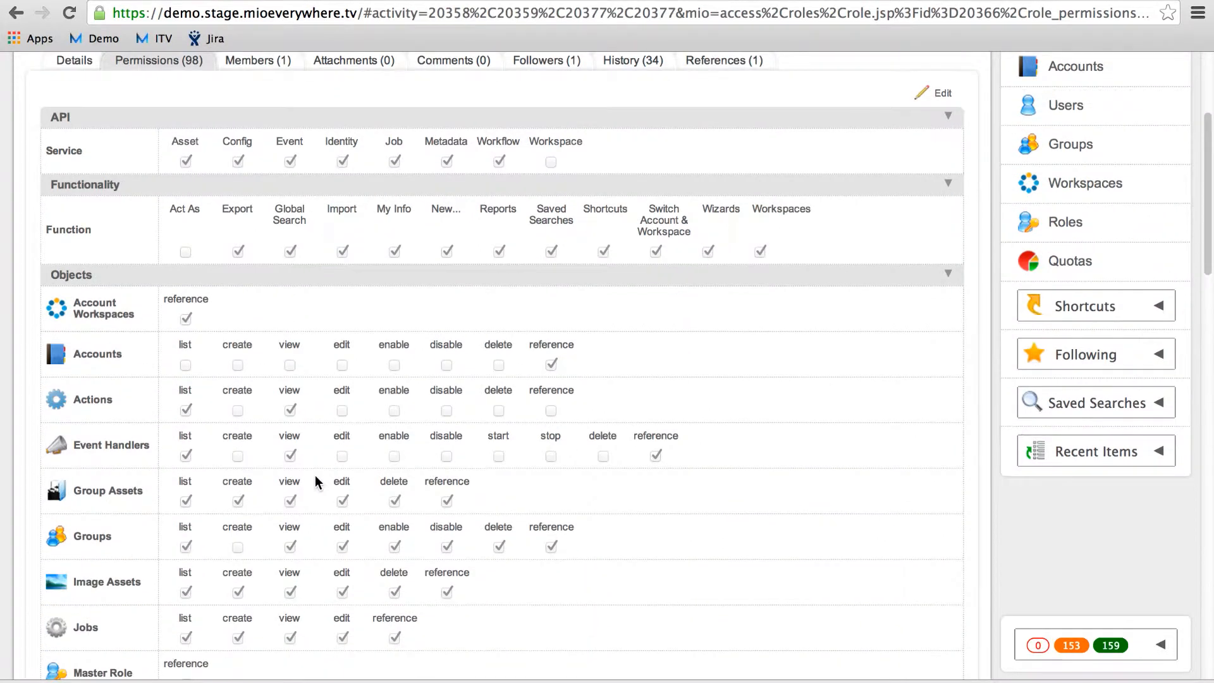
scroll(314, 474, down, 10)
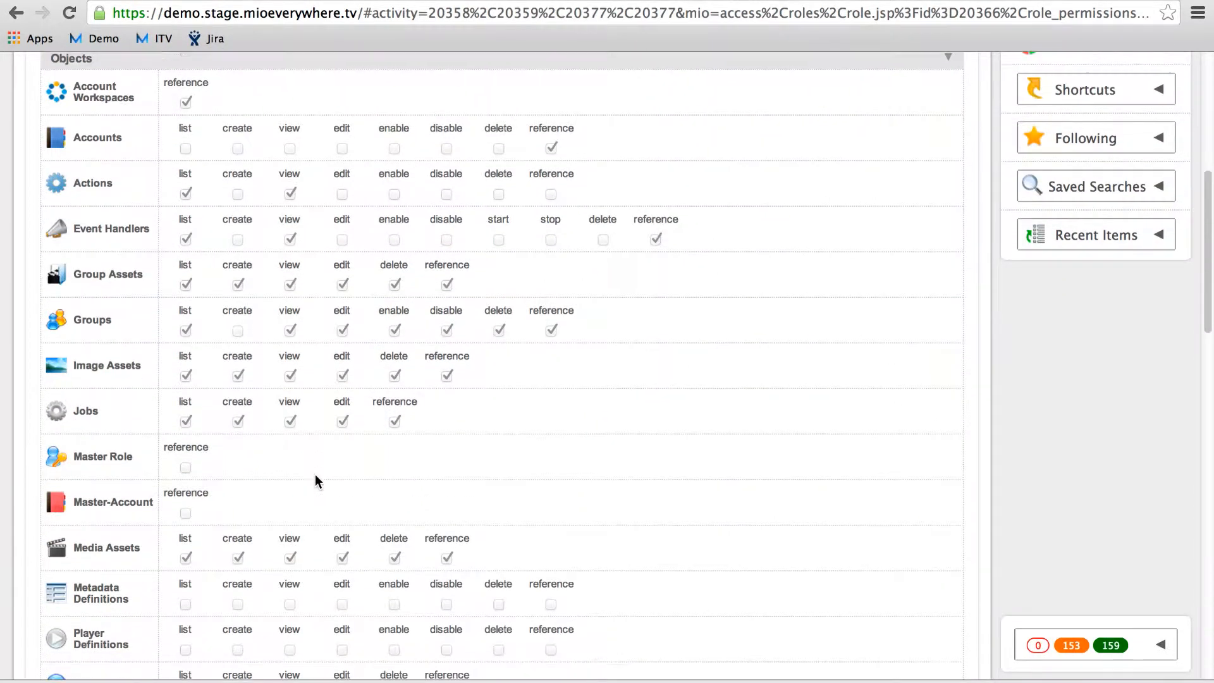
scroll(312, 479, down, 8)
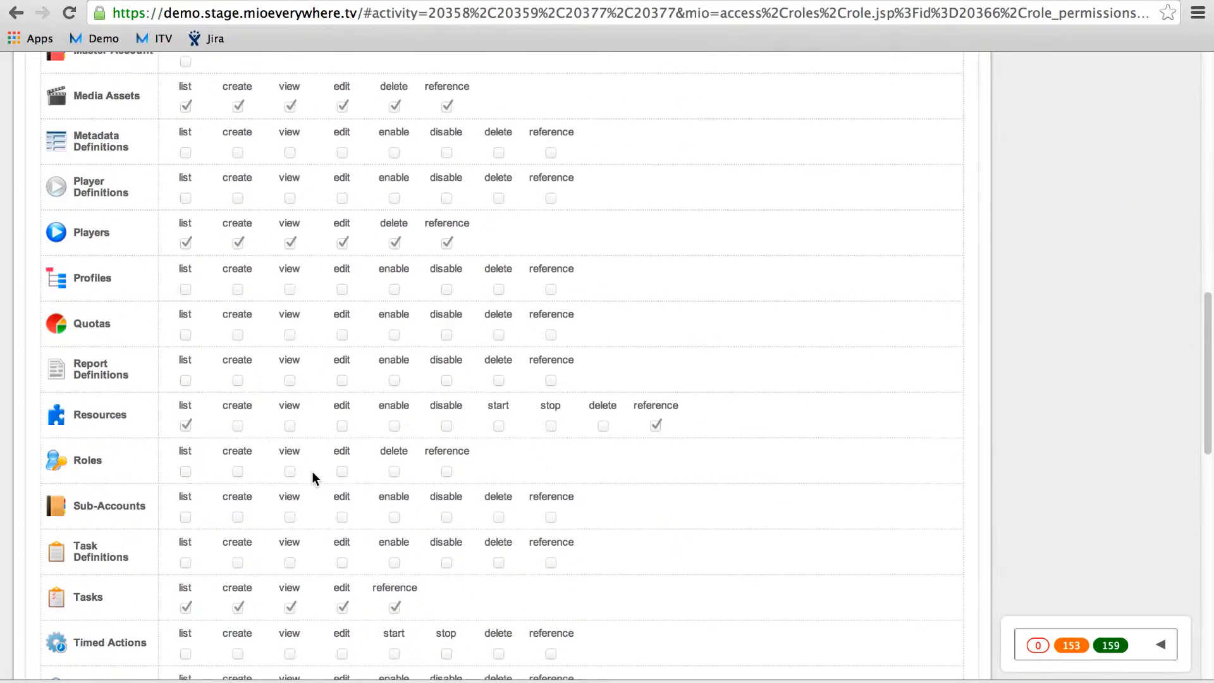
scroll(307, 476, up, 3)
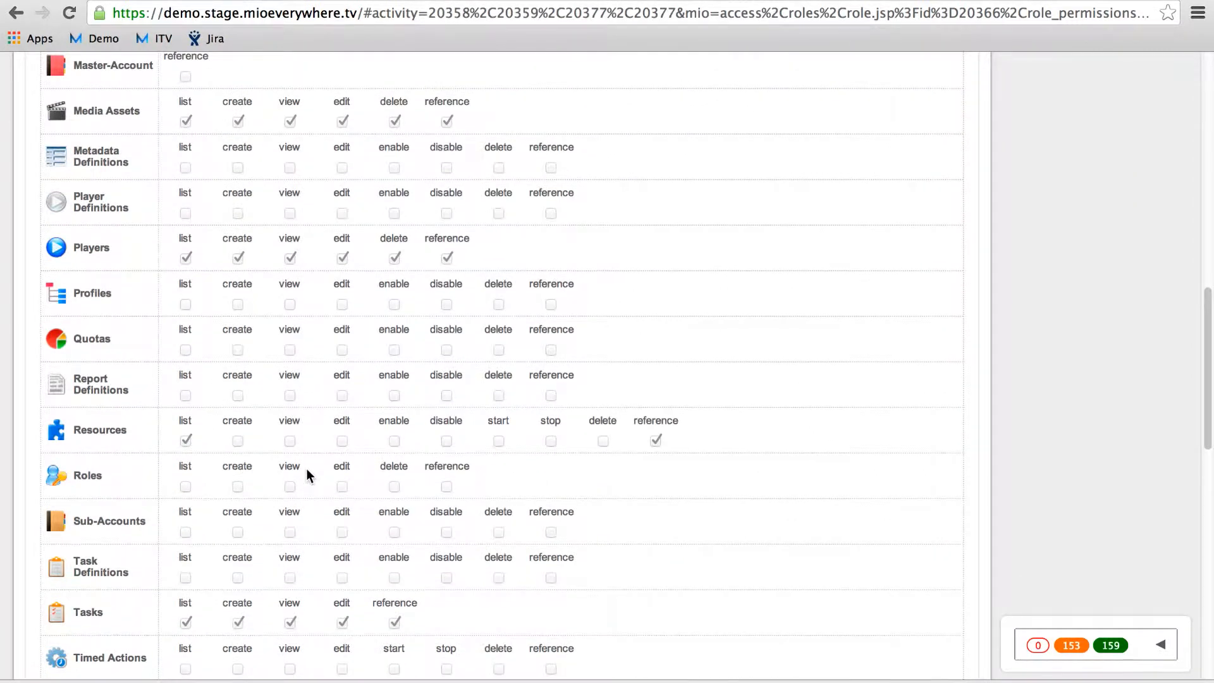
scroll(306, 475, up, 20)
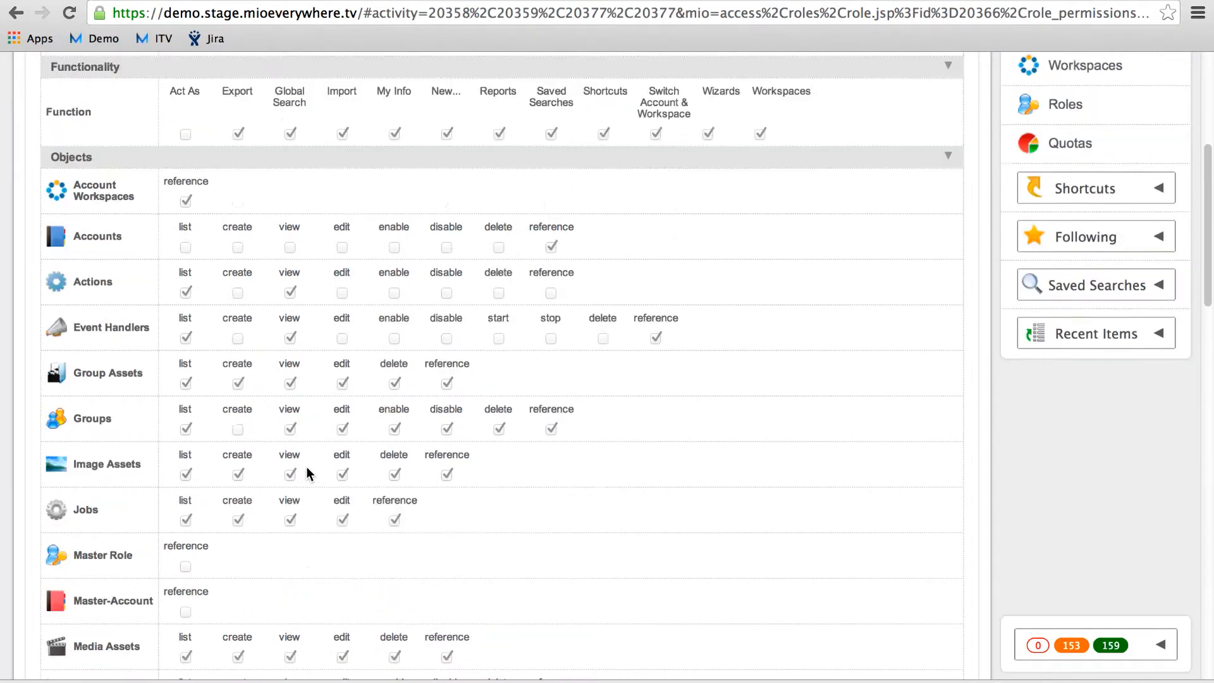
scroll(307, 473, up, 7)
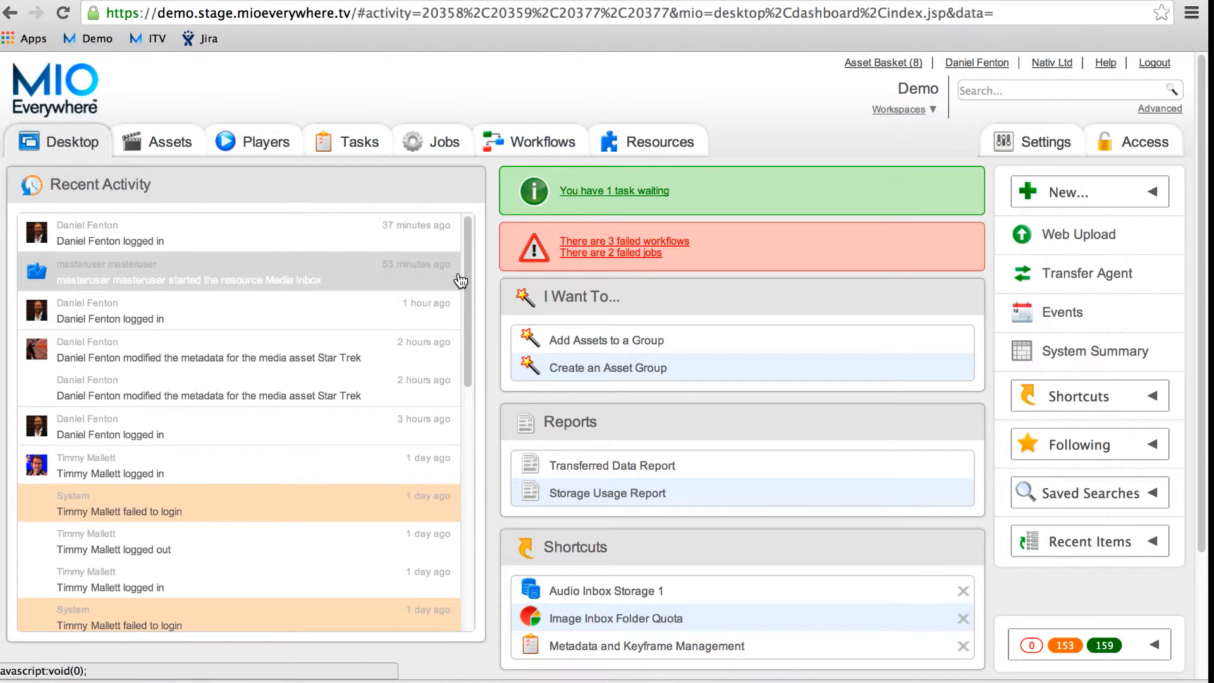
Step: Choose User from the New... menu to get a blank Create new User form
click(1047, 177)
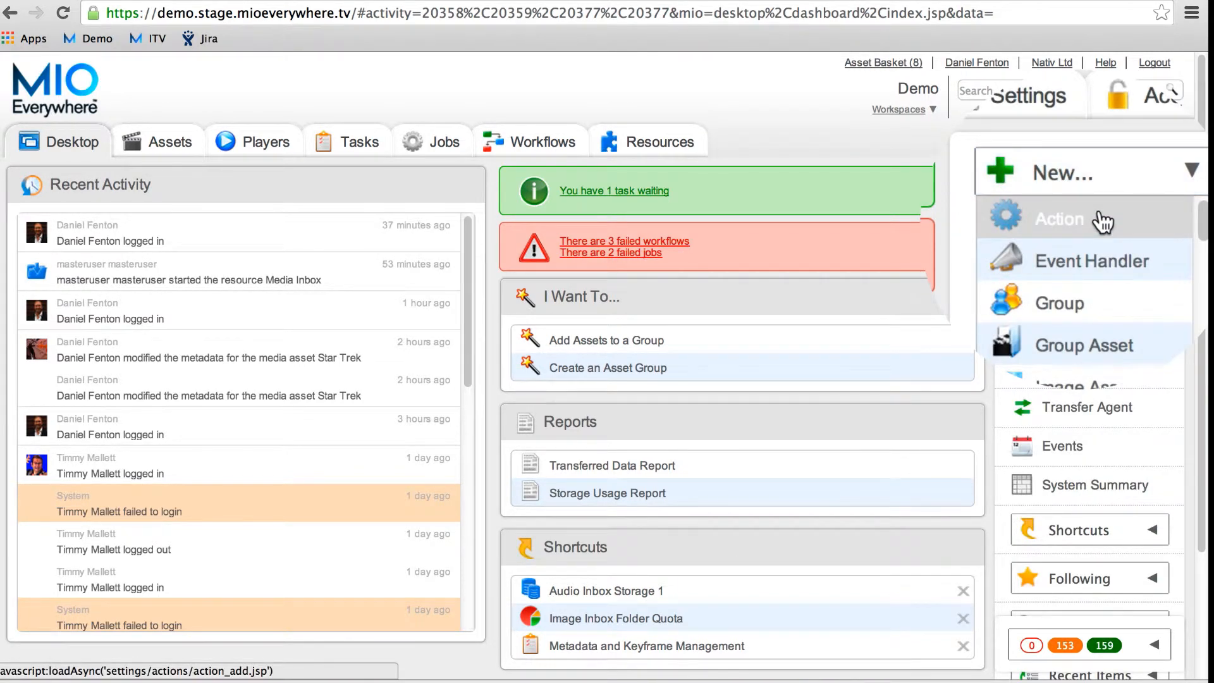
scroll(1104, 222, down, 10)
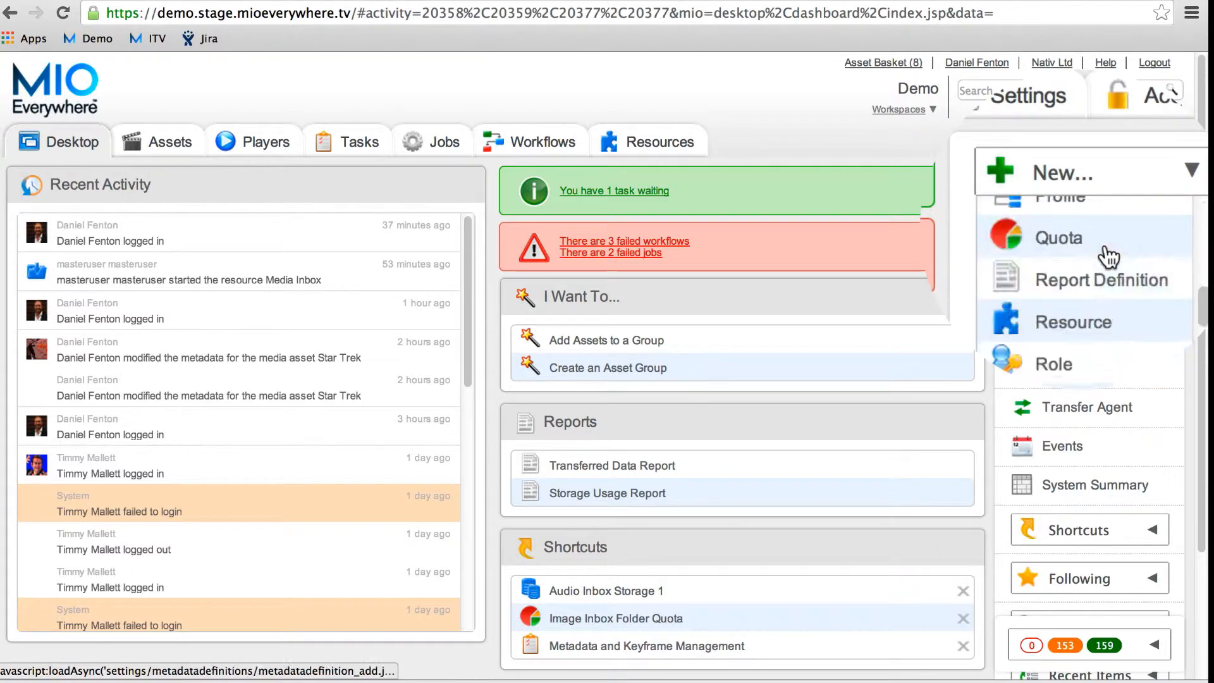
click(1108, 258)
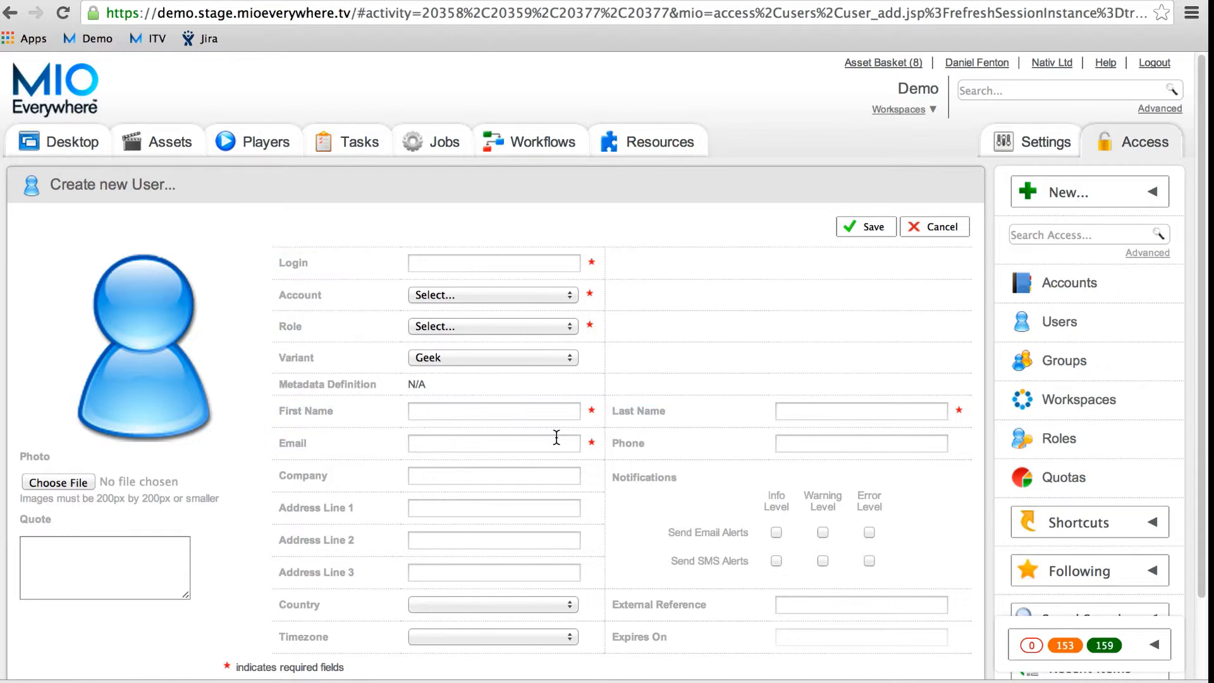
click(551, 265)
Step: Enter the user's login name and assign them to the Demo account with the Producers role
text(Nativ.User)
click(528, 296)
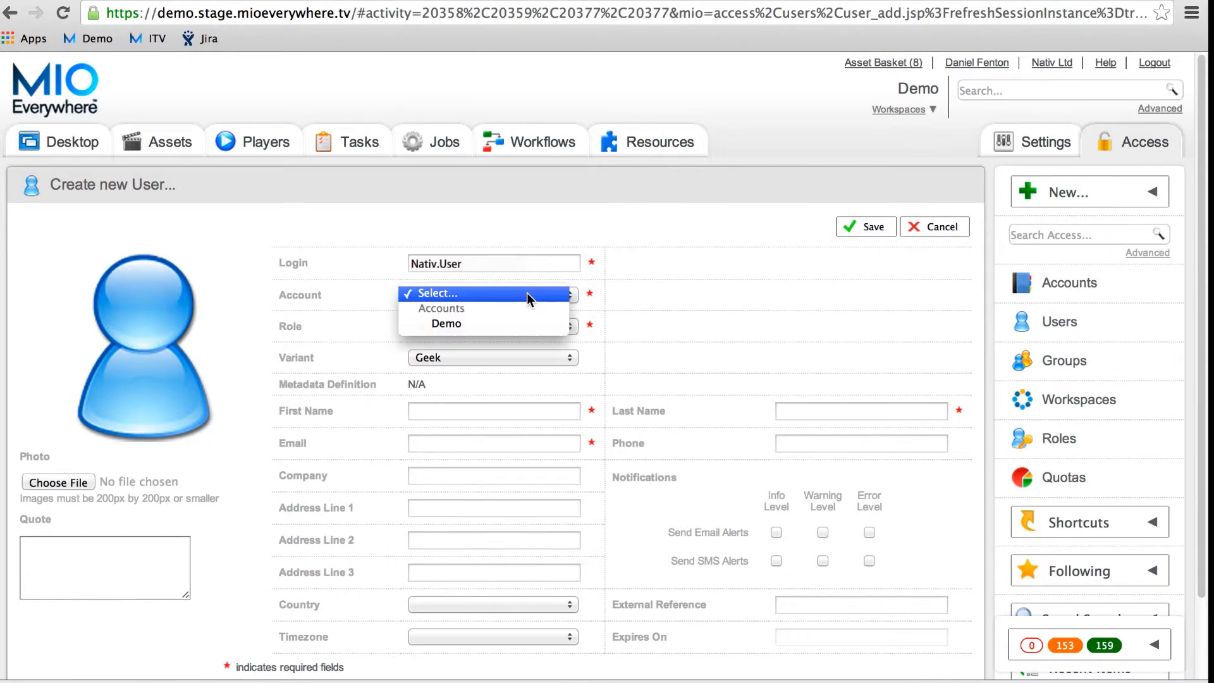
click(506, 324)
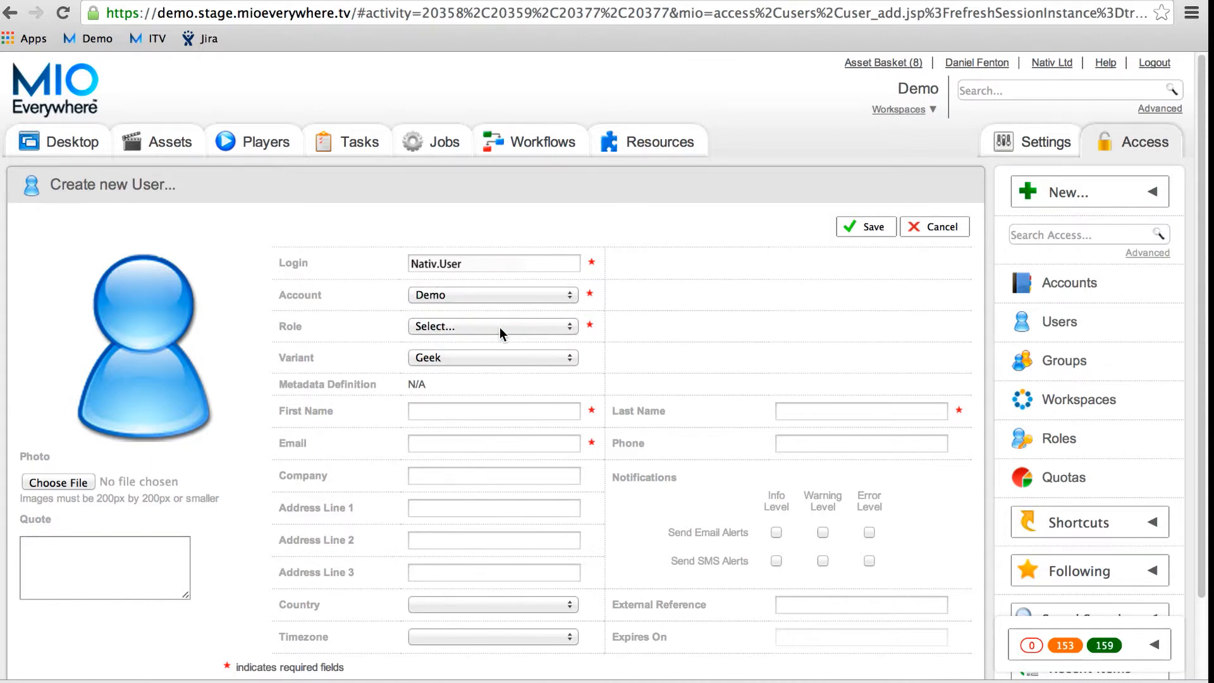
click(499, 333)
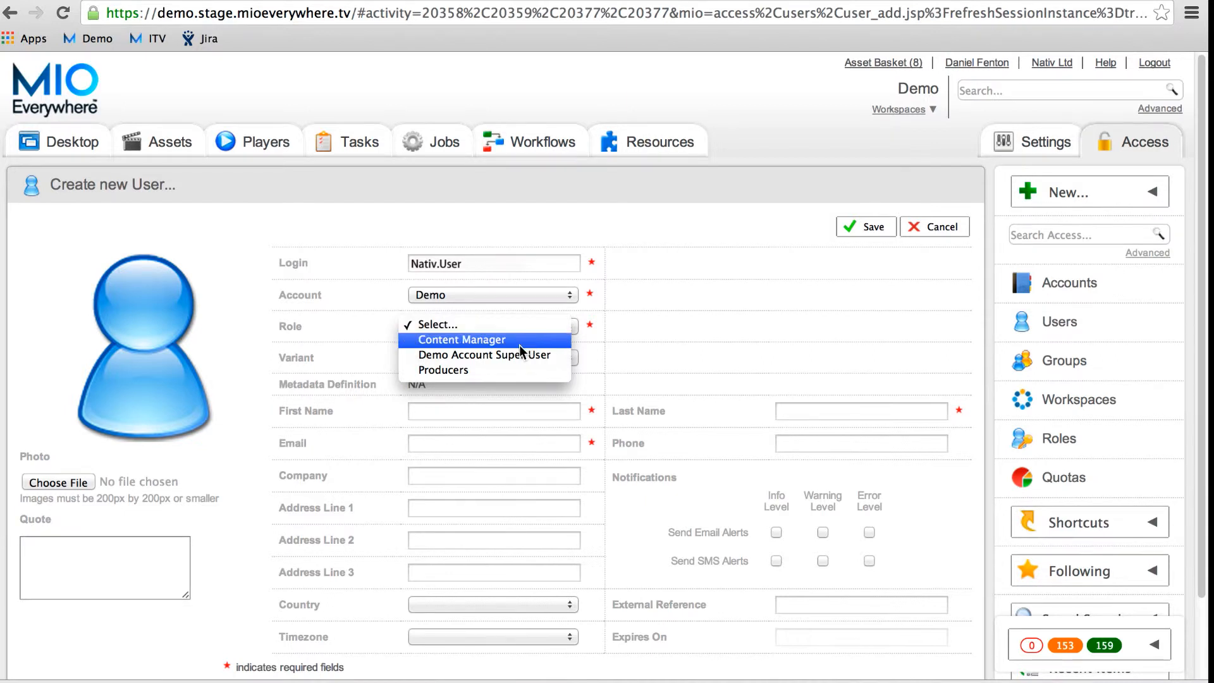
click(487, 367)
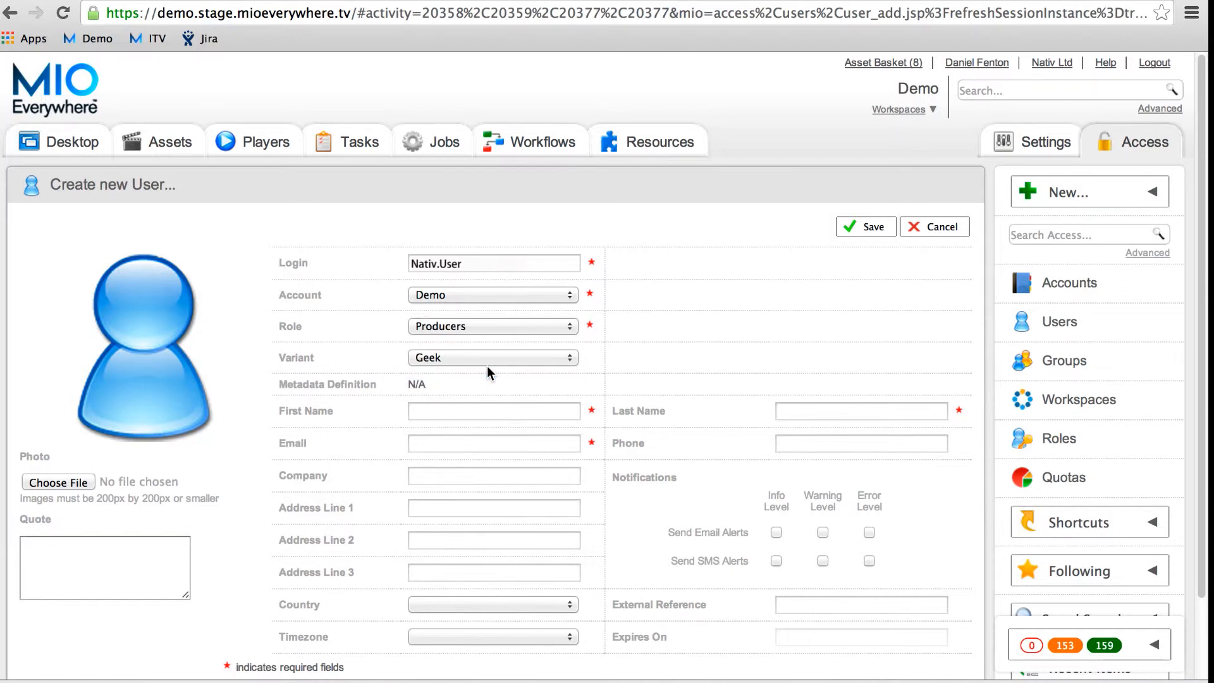
Step: Fill in the user's first name and last name
click(473, 404)
text(Nativ)
key(Tab)
text(User)
click(481, 446)
Step: Paste the user's e-mail address into the Email field
key(super+v)
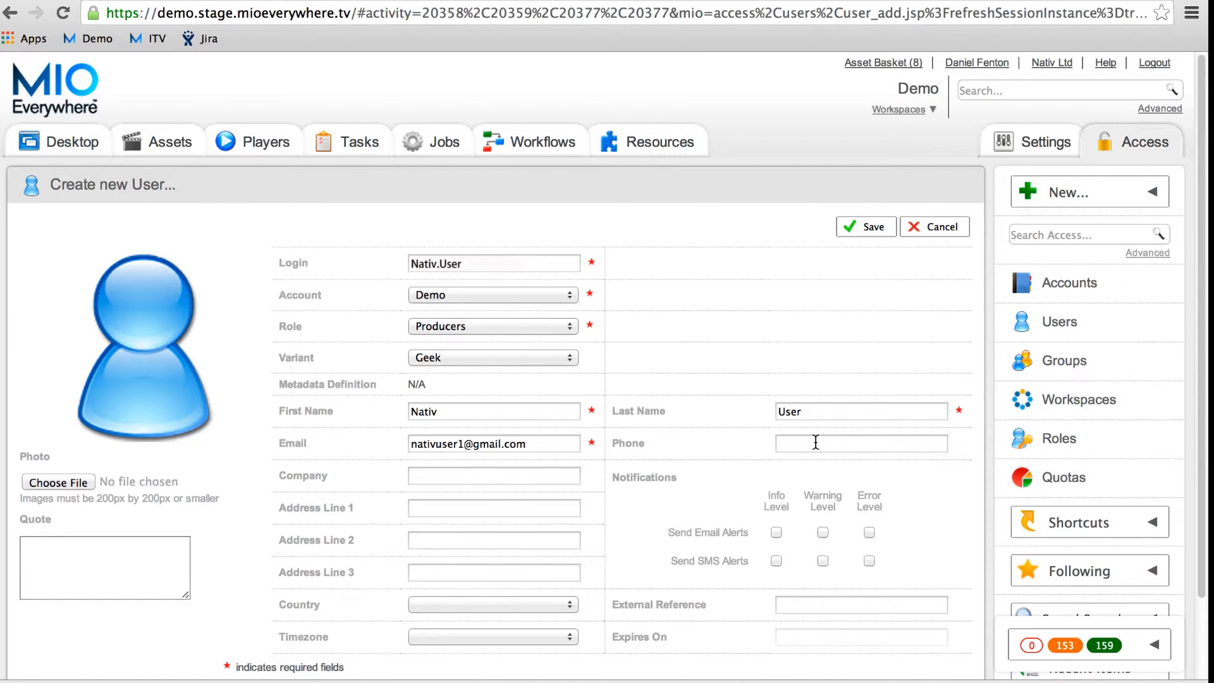
Step: Enter the user's phone number in the Phone field
click(816, 442)
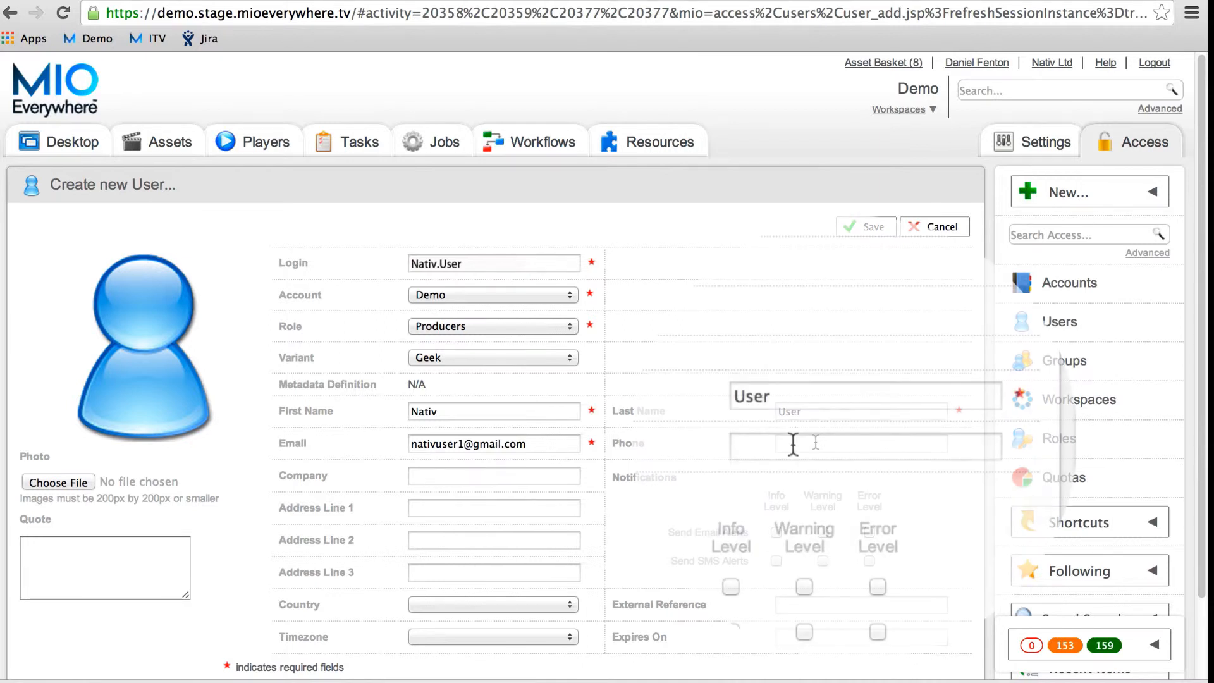
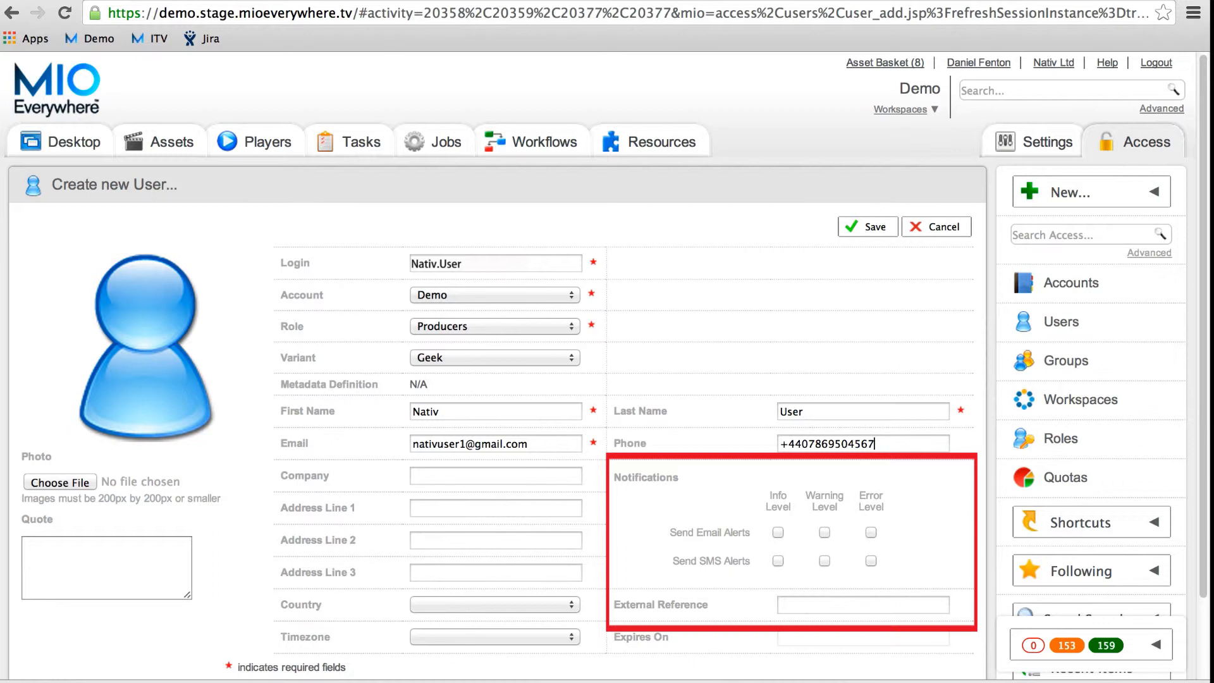
Step: Enable e-mail alerts for the Info, Warning and Error levels
click(778, 532)
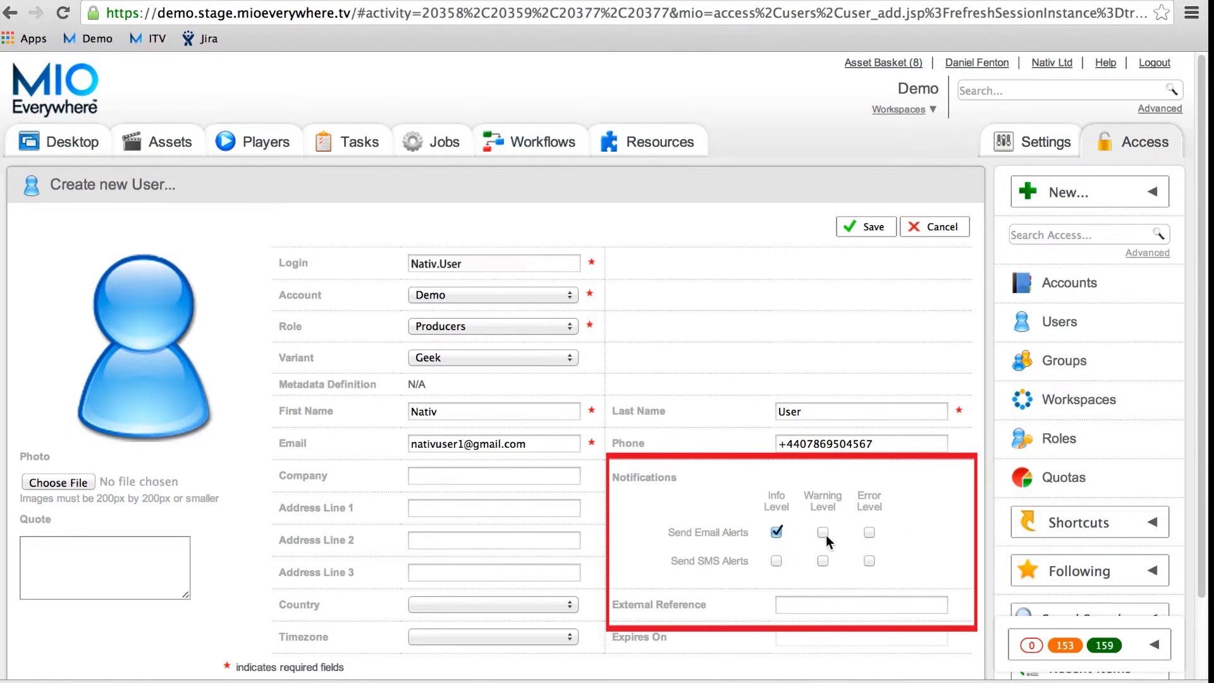
click(871, 533)
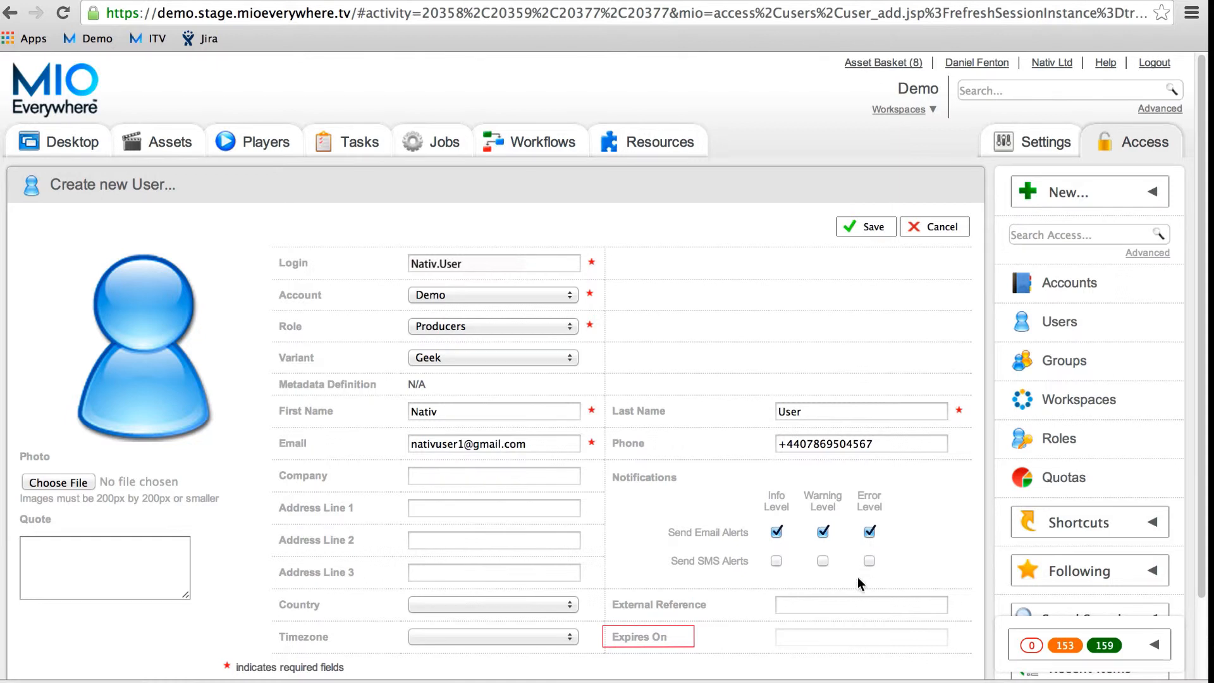
click(827, 637)
Step: Set the account expiry date to 18-Sep-2014
click(940, 483)
click(939, 482)
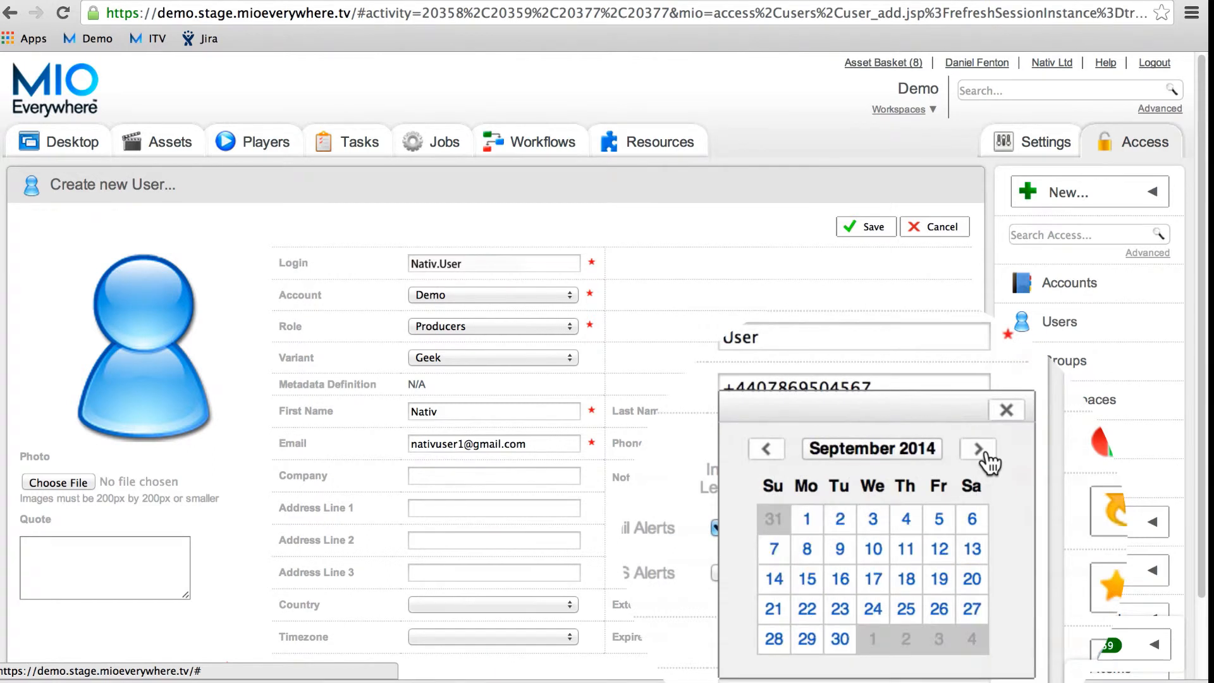
click(921, 579)
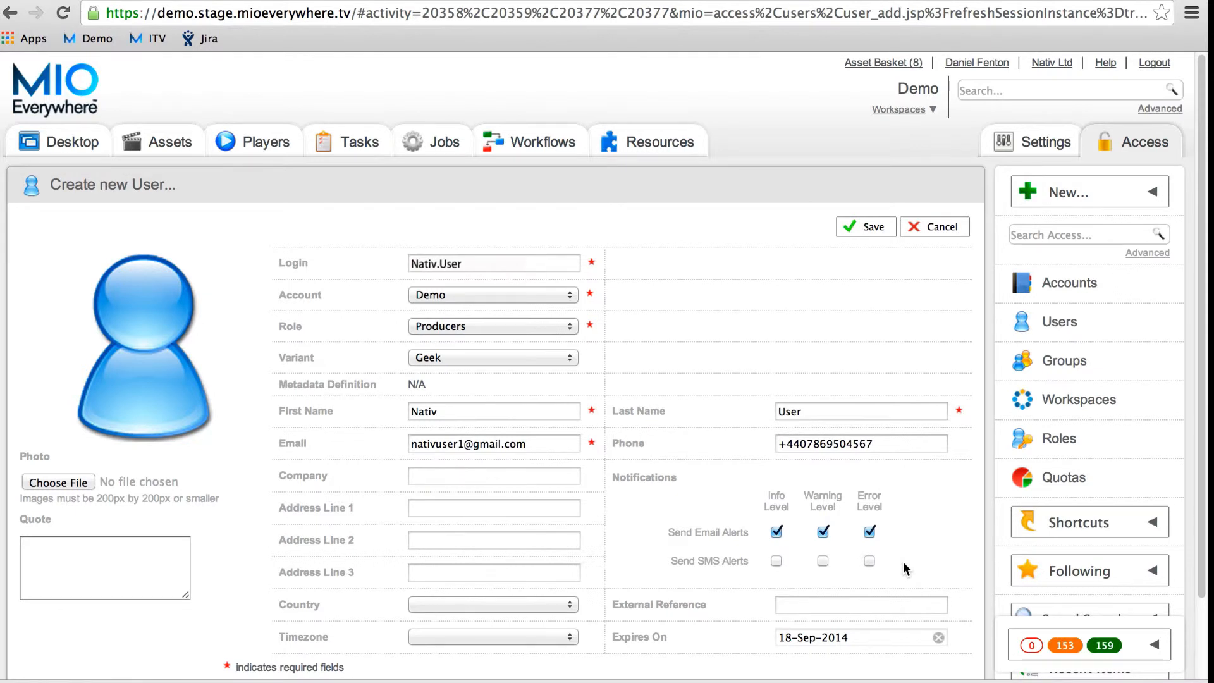
Step: Set the country to Portugal, giving the Europe/Lisbon timezone
click(556, 611)
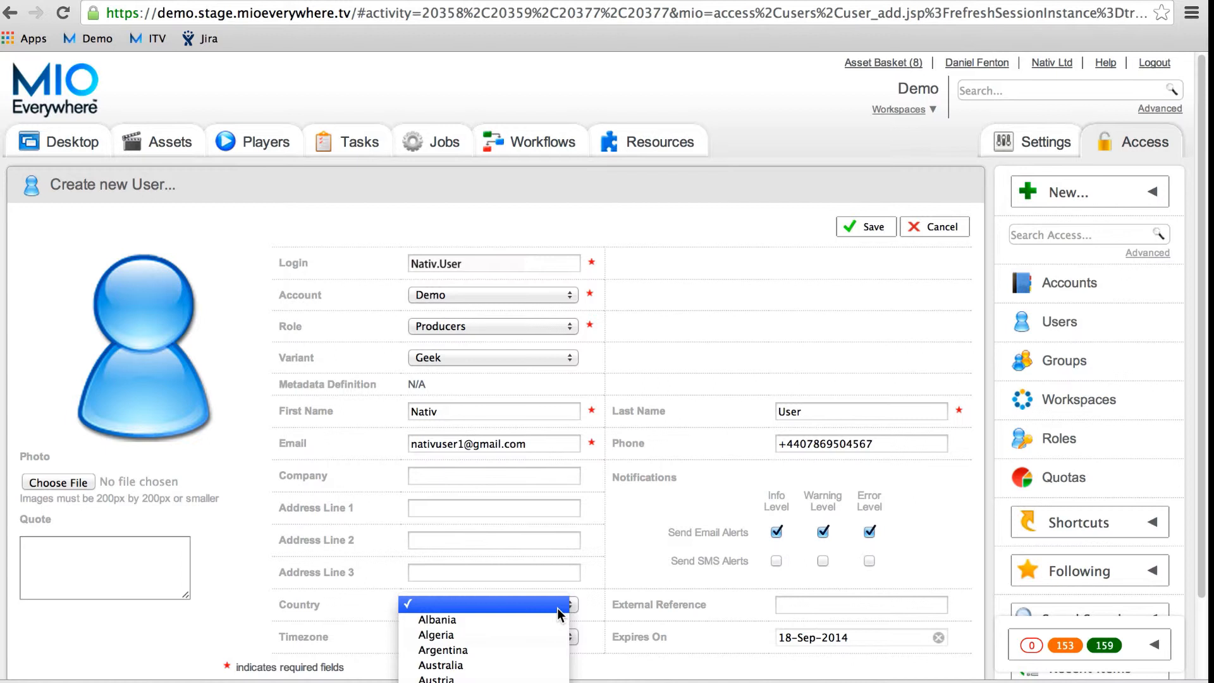
scroll(541, 620, down, 5)
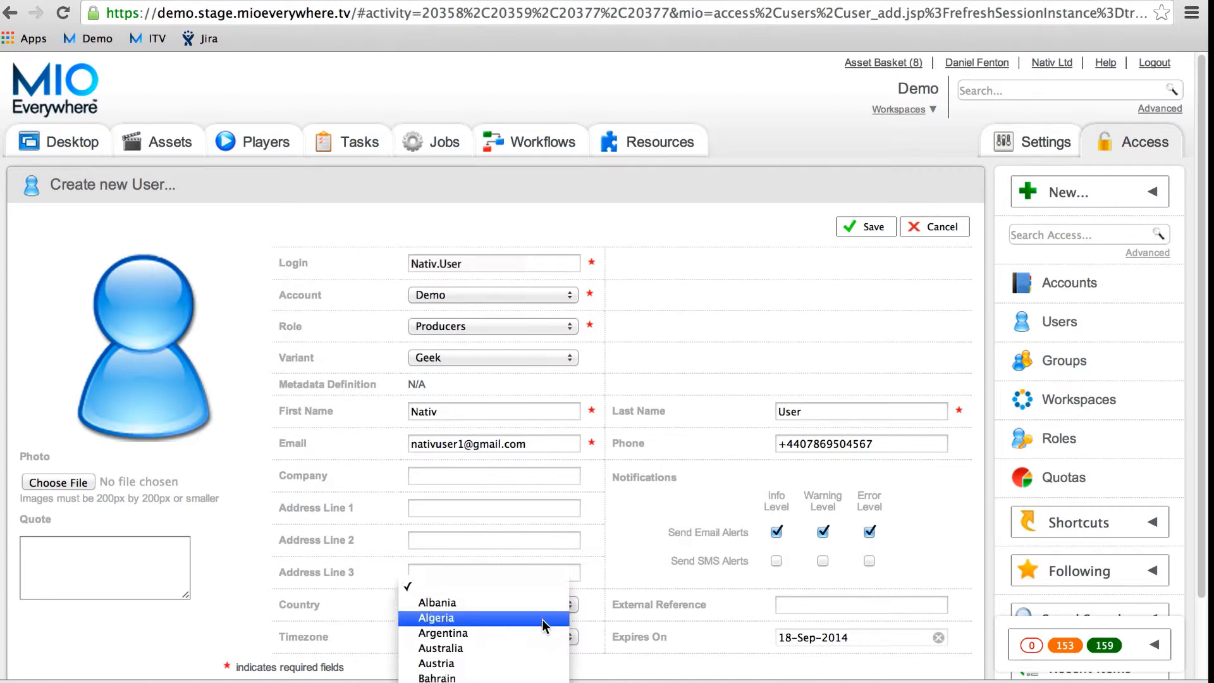
scroll(492, 575, down, 20)
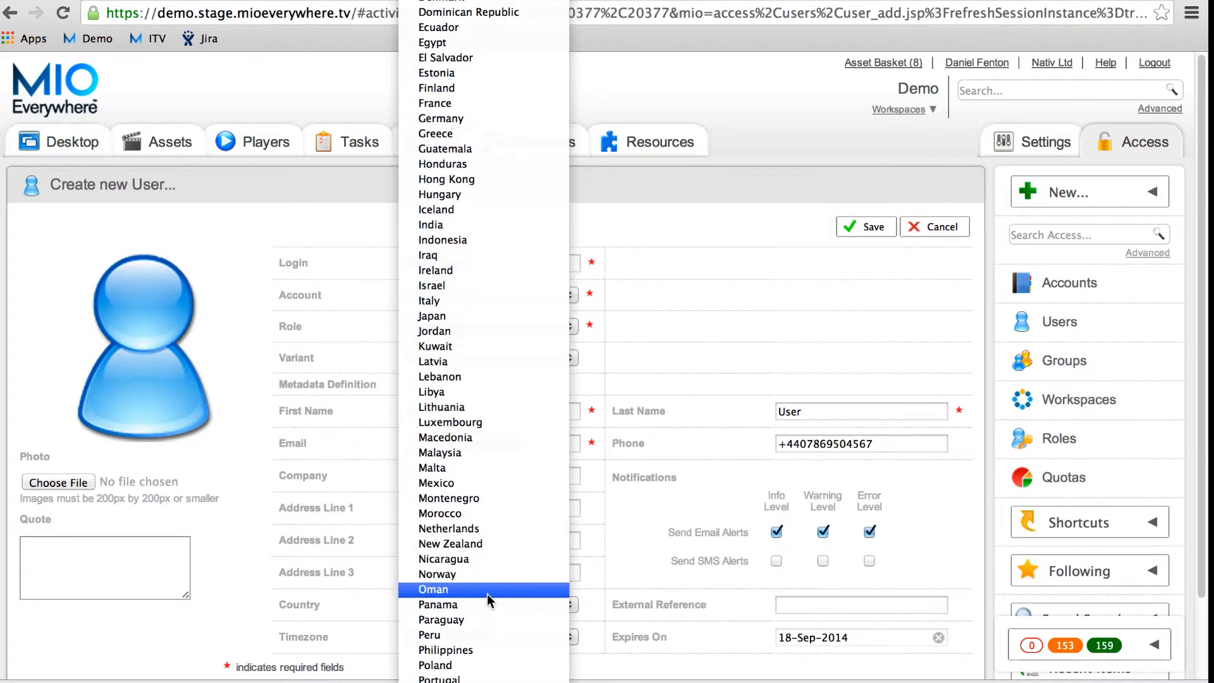
click(492, 679)
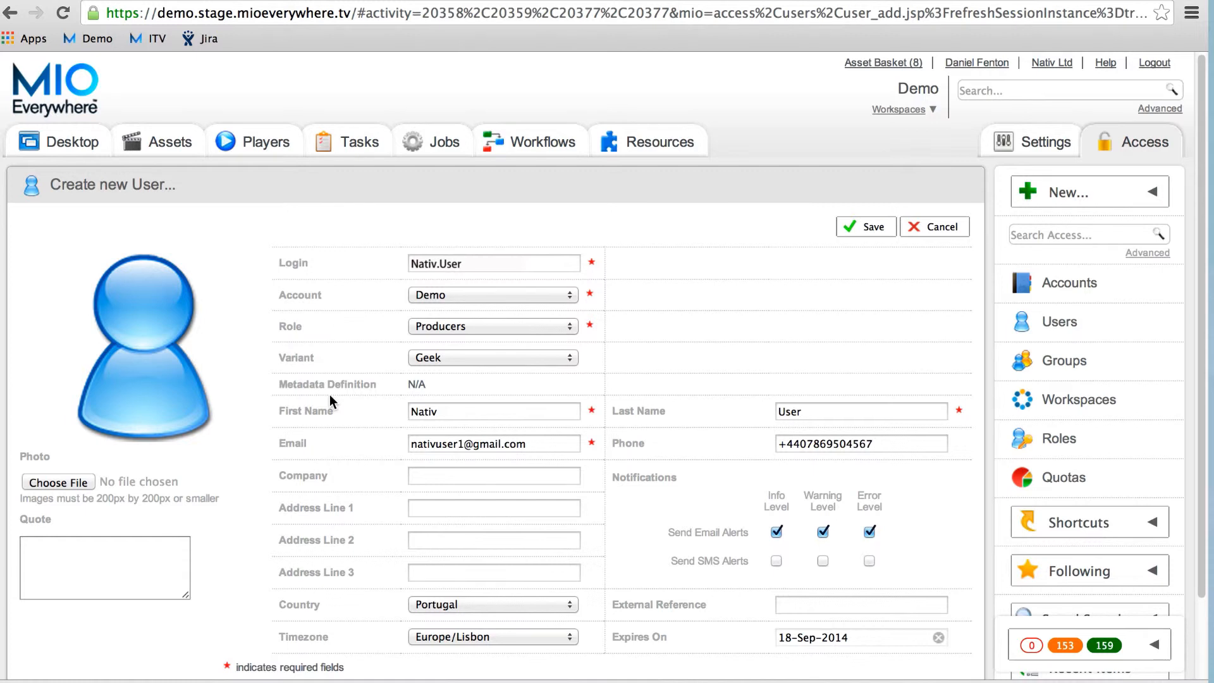
click(88, 482)
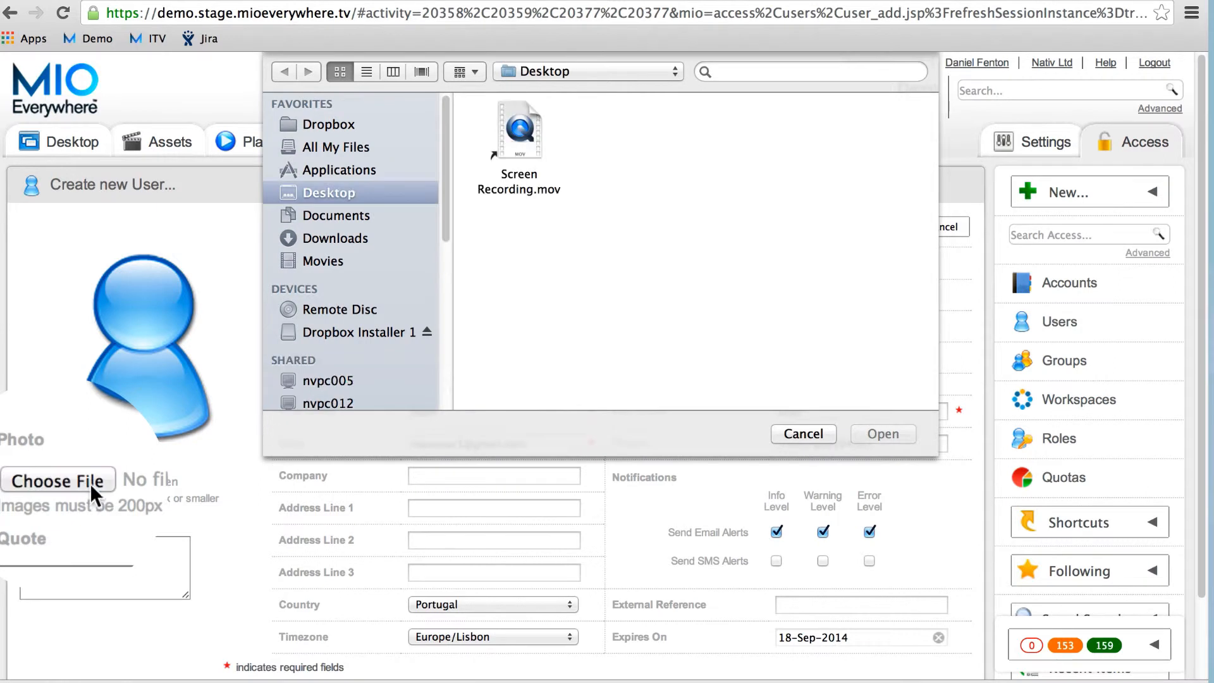
Step: Attach Dan.jpg from the Desktop as the user's photo
click(696, 149)
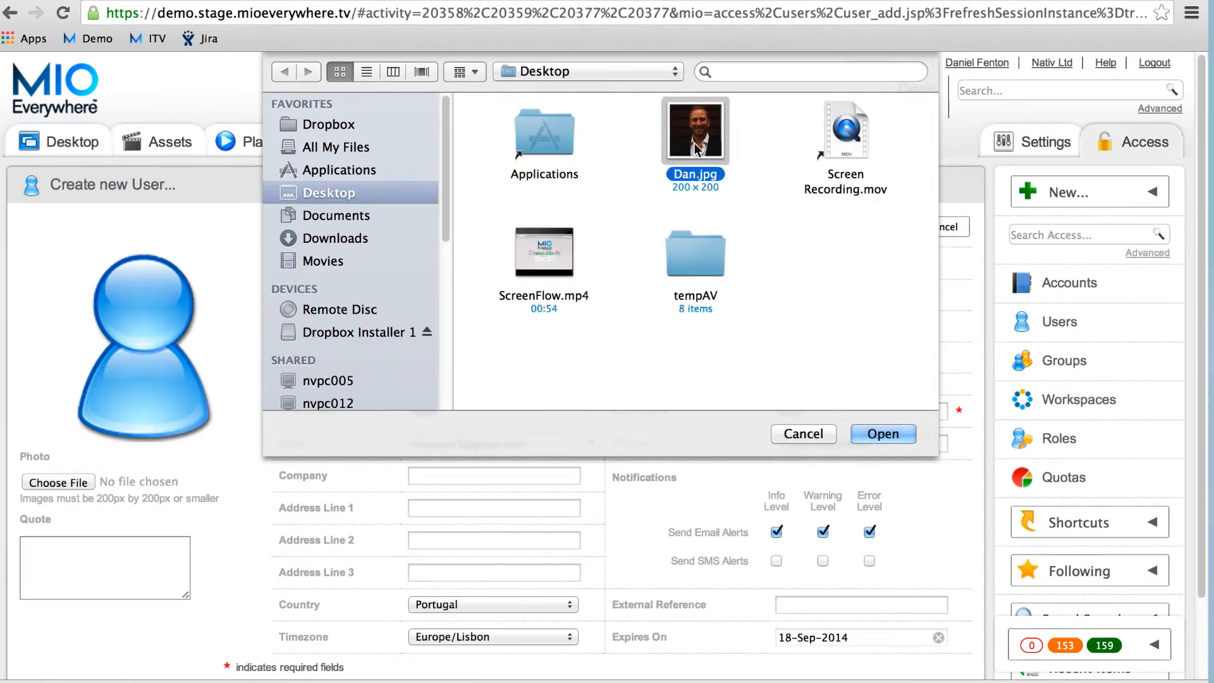
click(873, 433)
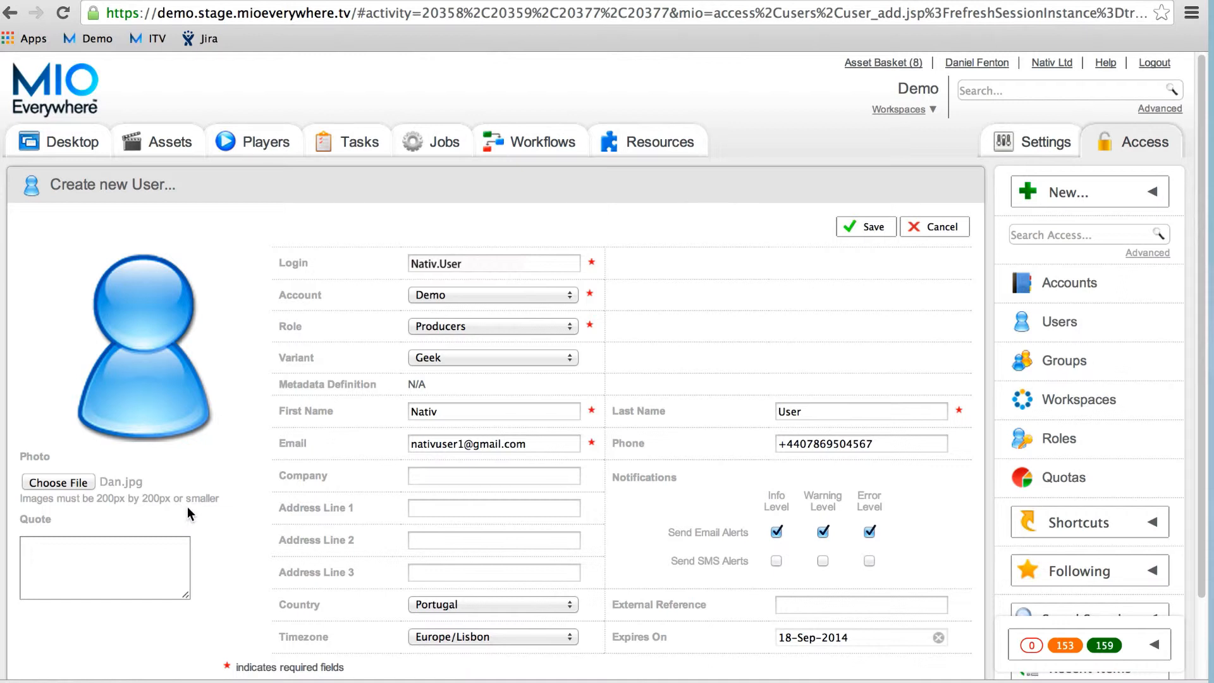
click(150, 552)
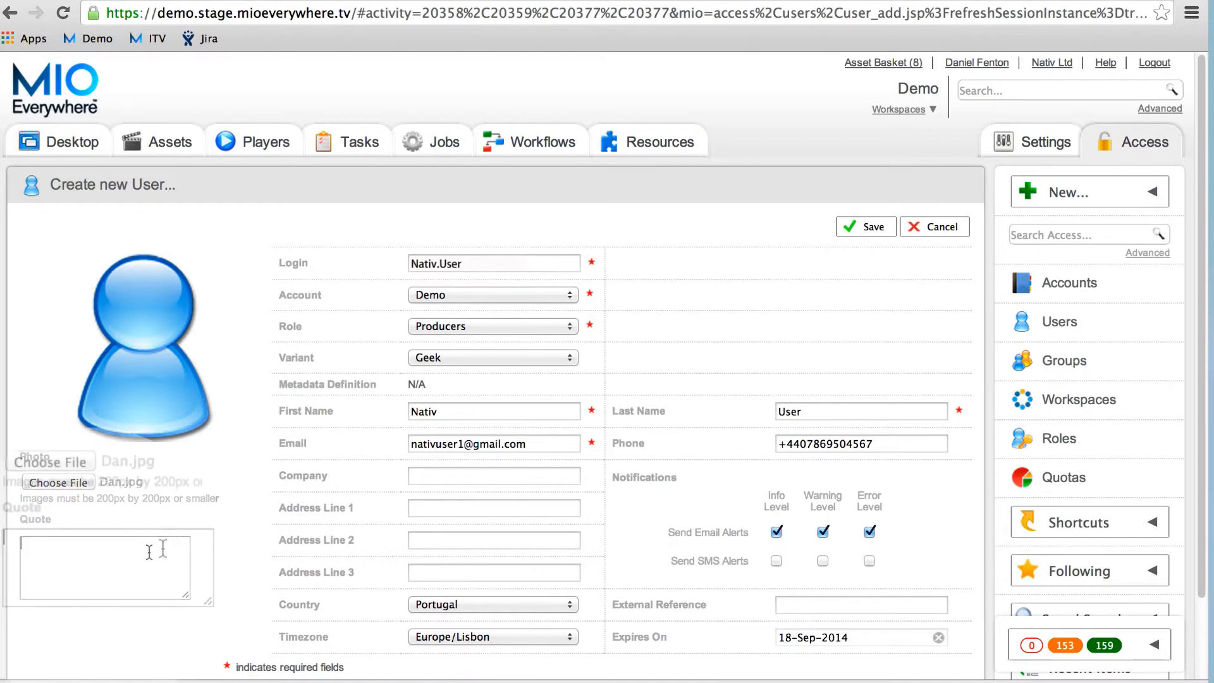
Step: Enter 'Technical' as the new user's quote
text(Tech)
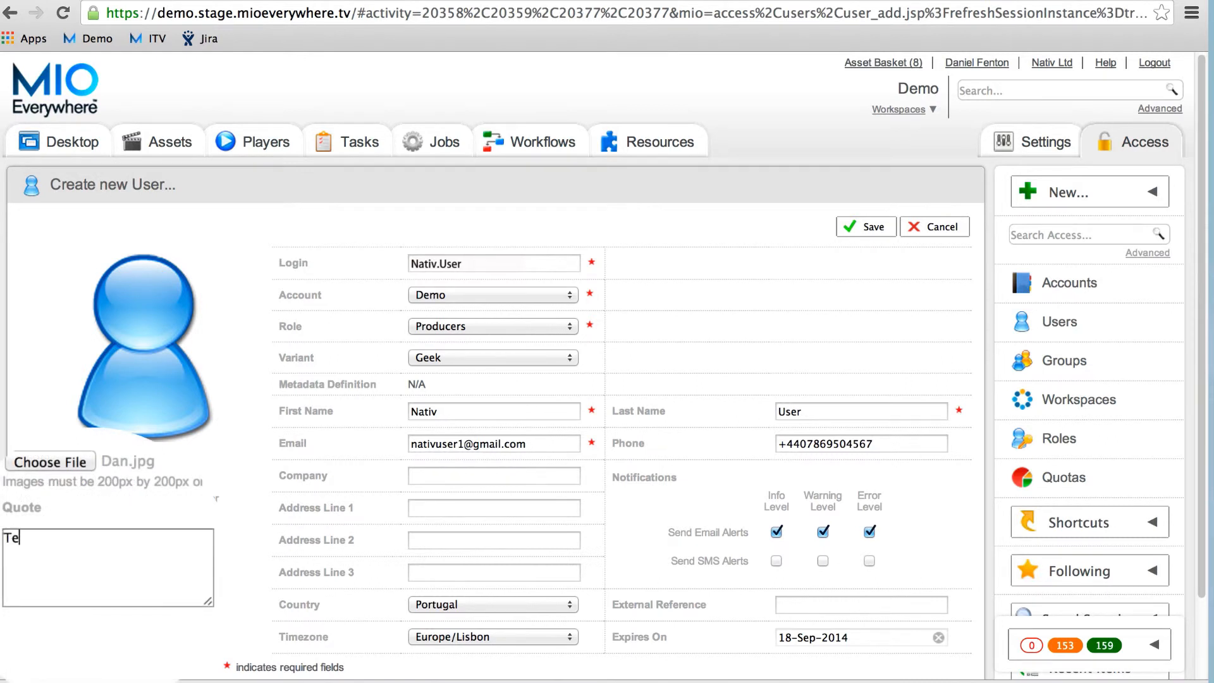
text(nical)
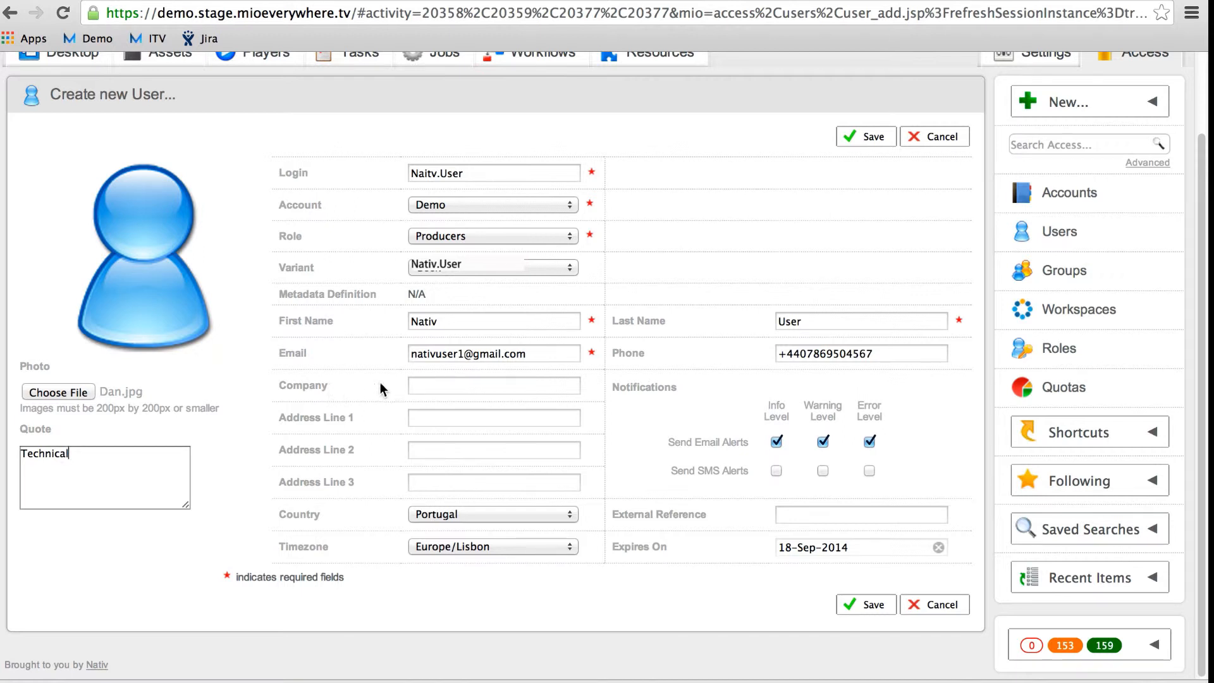
Step: Save the new Producers user from the Create new User form
click(850, 606)
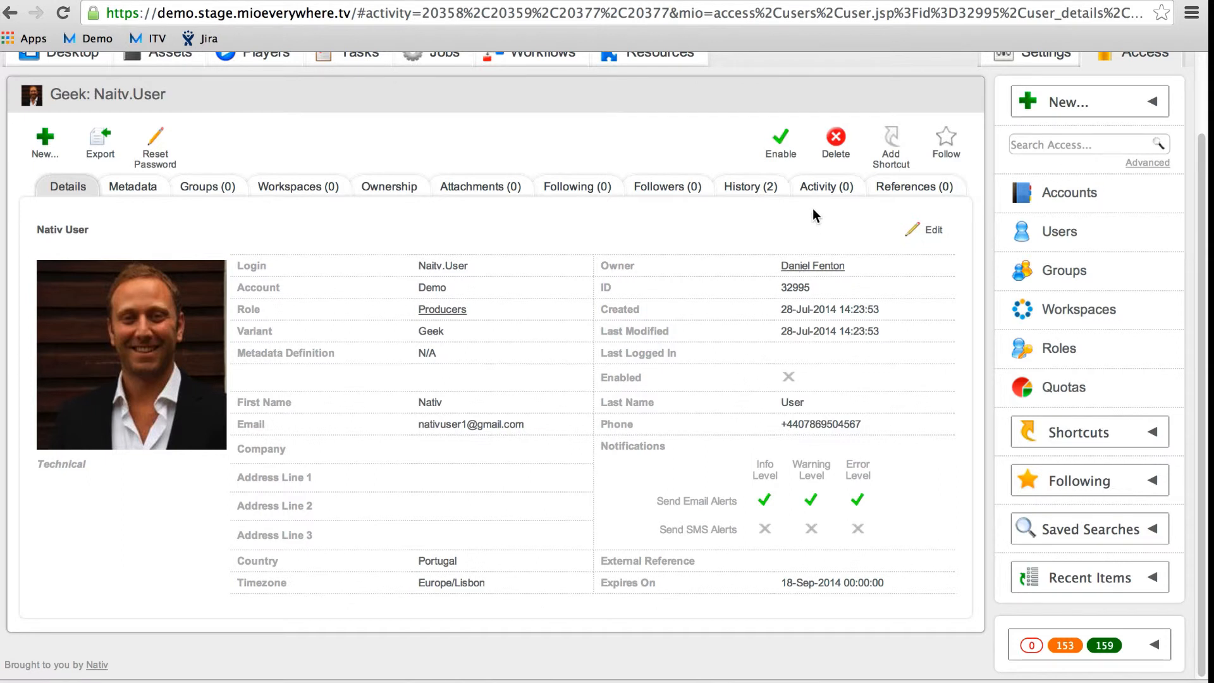
Step: Enable the new user, confirming with Yes, and select the address in the welcome e-mail
click(791, 153)
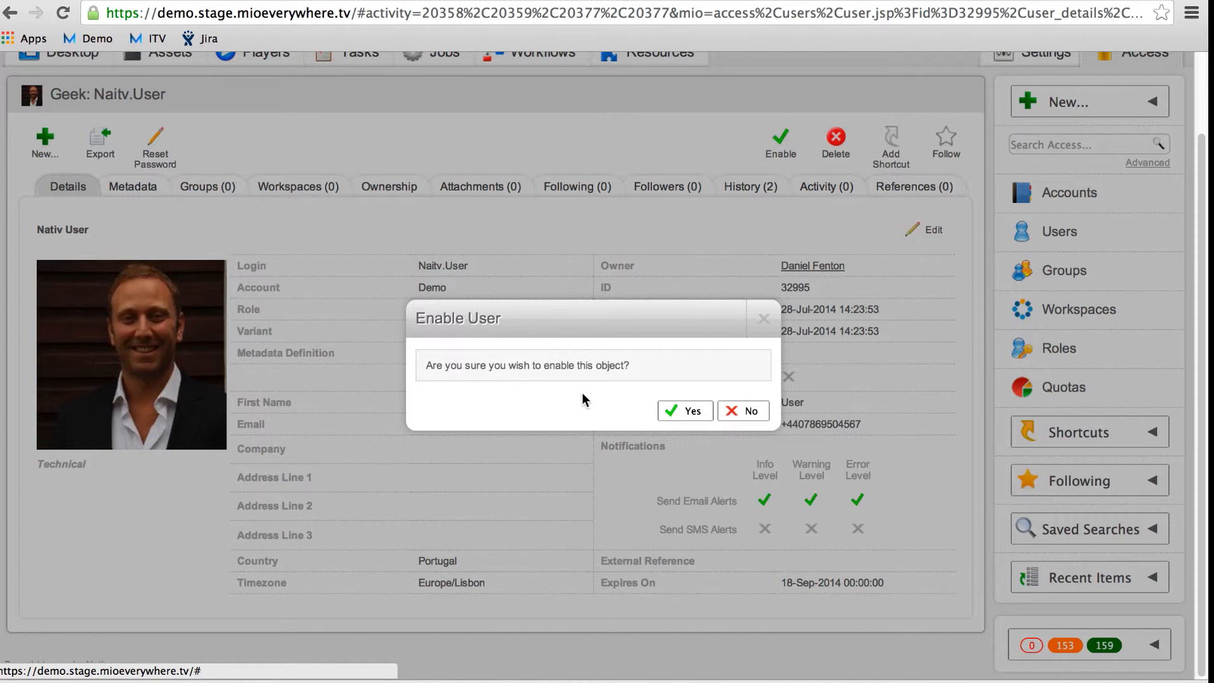
click(684, 414)
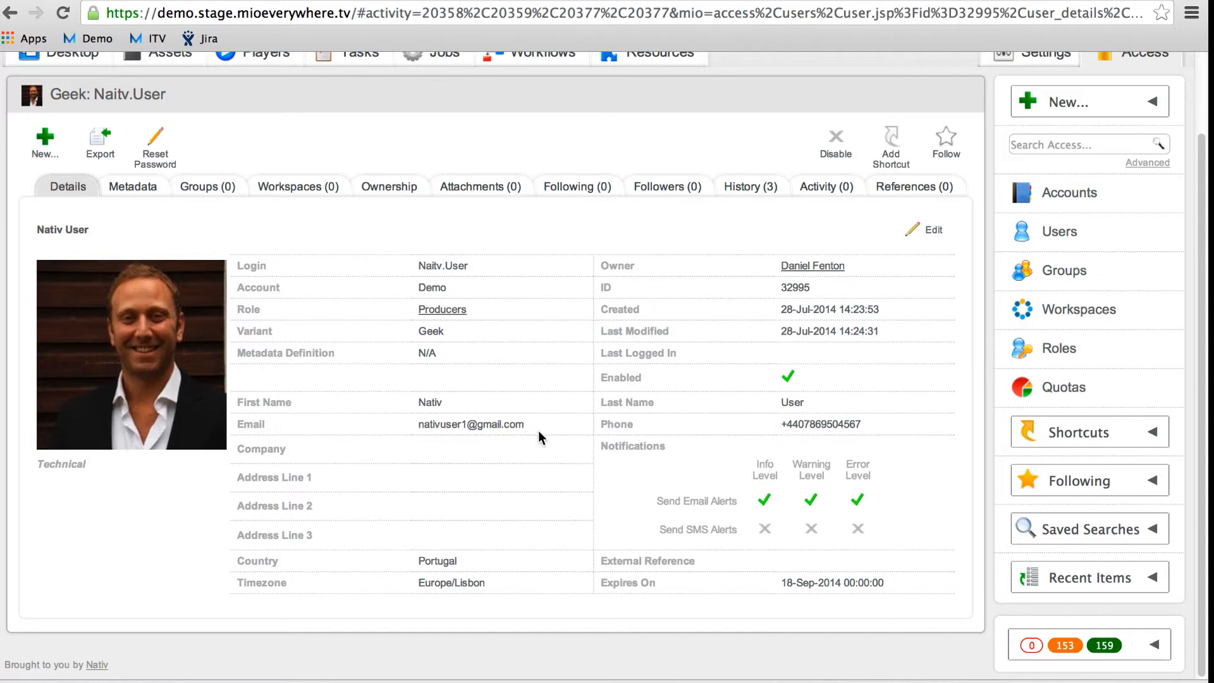
drag(499, 426, 416, 425)
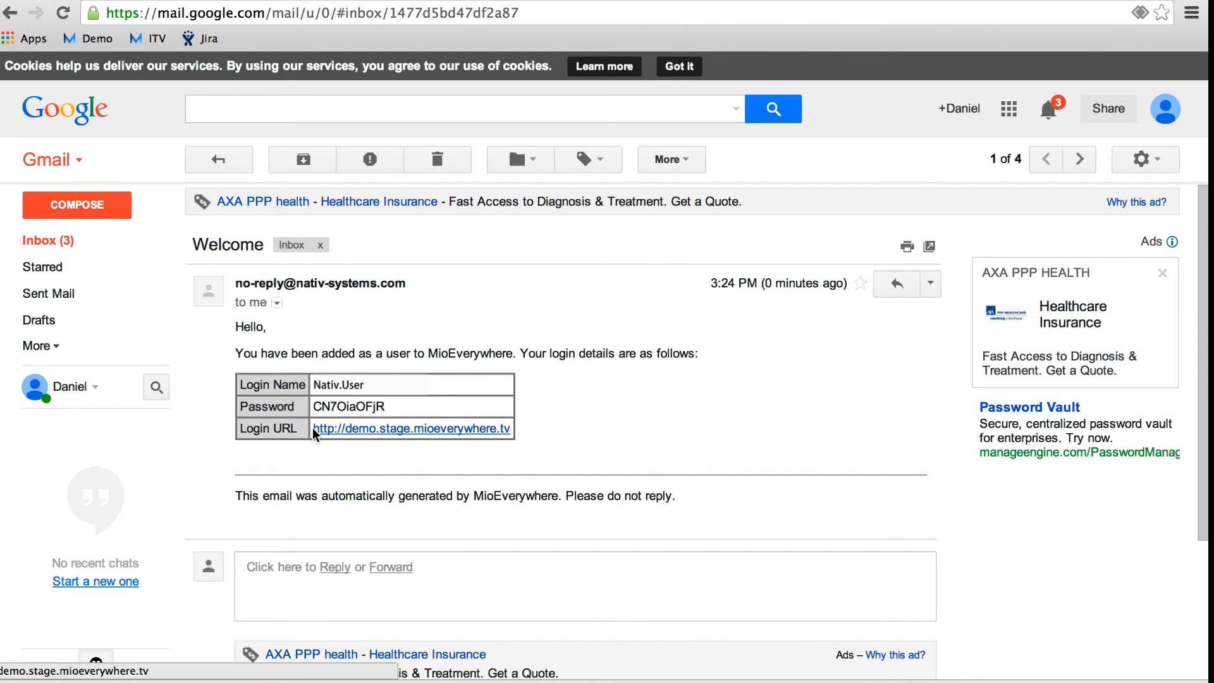
Step: Copy the Login Name from the welcome e-mail and return to the MIO login tab
drag(311, 430, 515, 429)
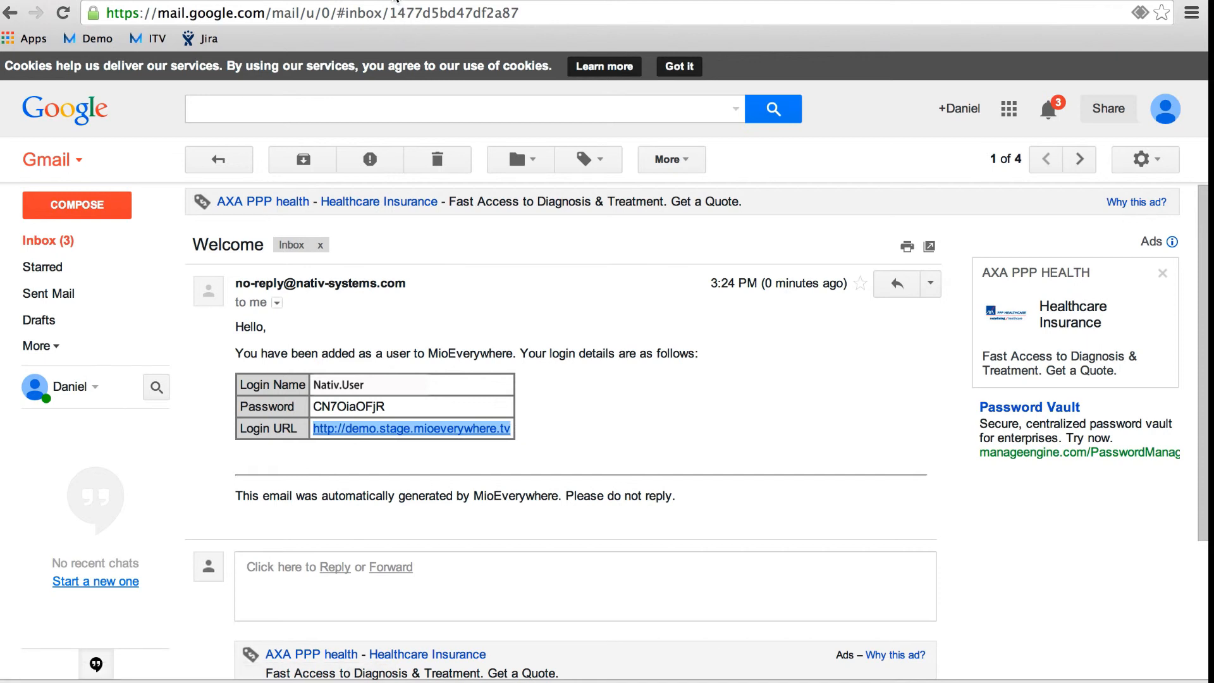
double_click(323, 384)
right_click(322, 384)
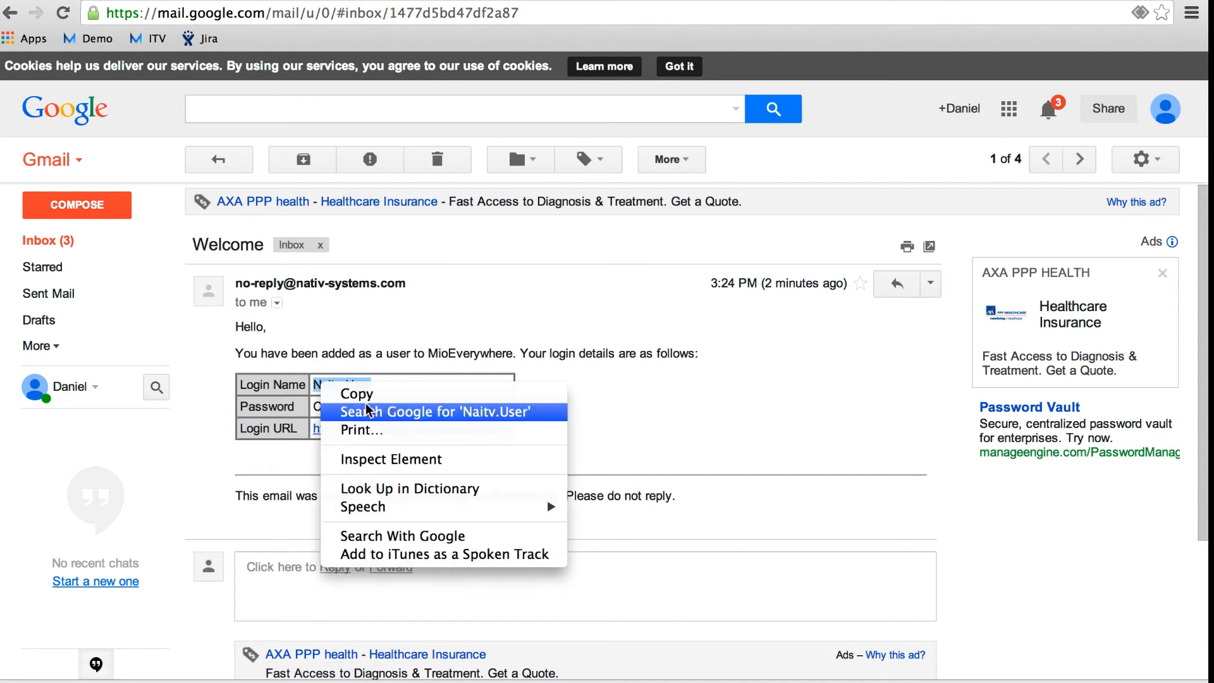
click(370, 396)
click(125, 1)
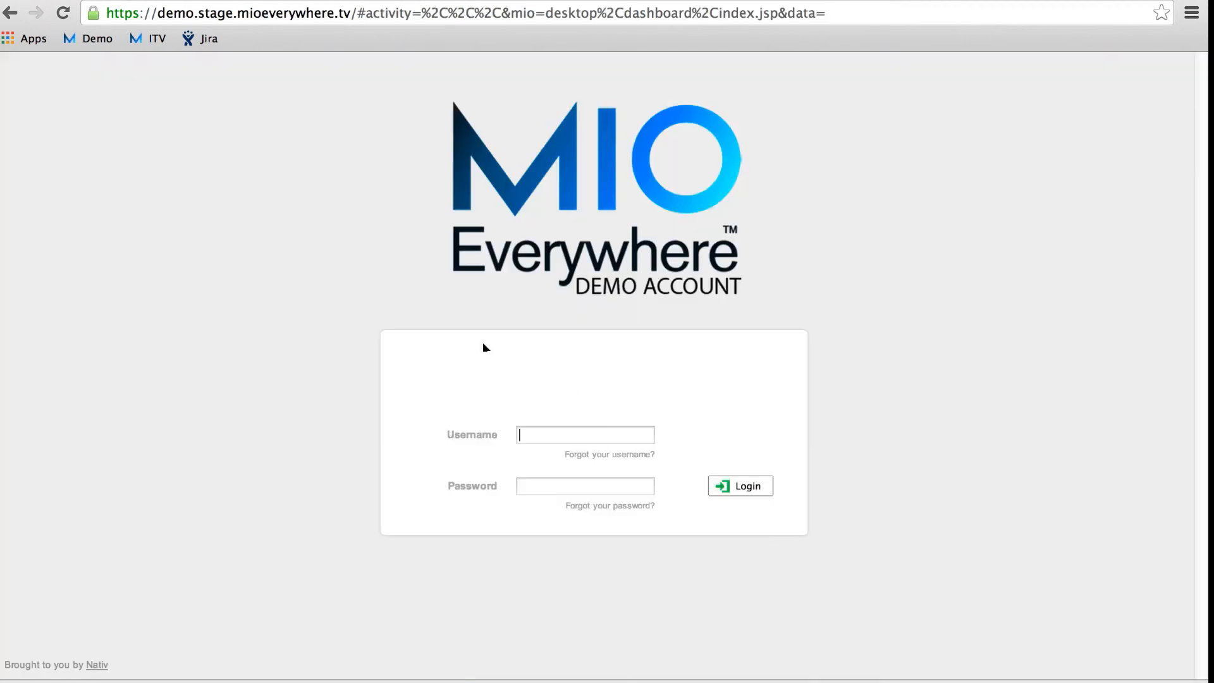
Step: Paste the login name as Username, then copy the temporary password from the welcome e-mail
right_click(548, 431)
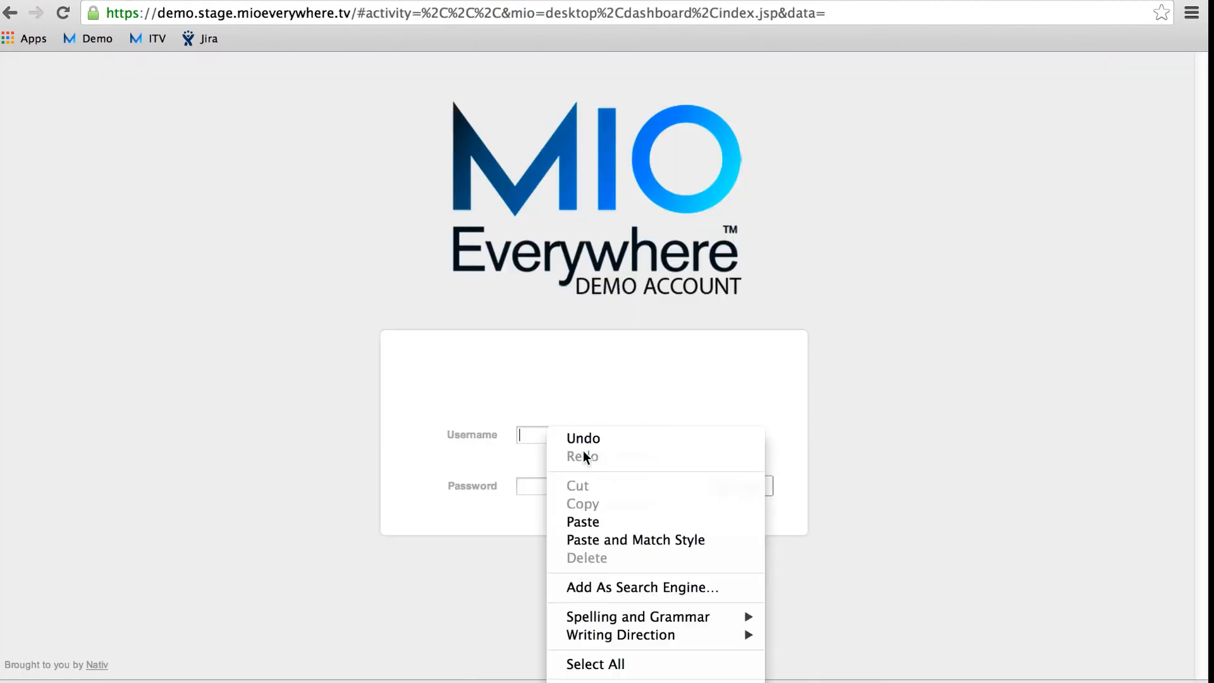
click(591, 521)
click(316, 1)
drag(399, 410, 315, 407)
right_click(316, 407)
click(357, 418)
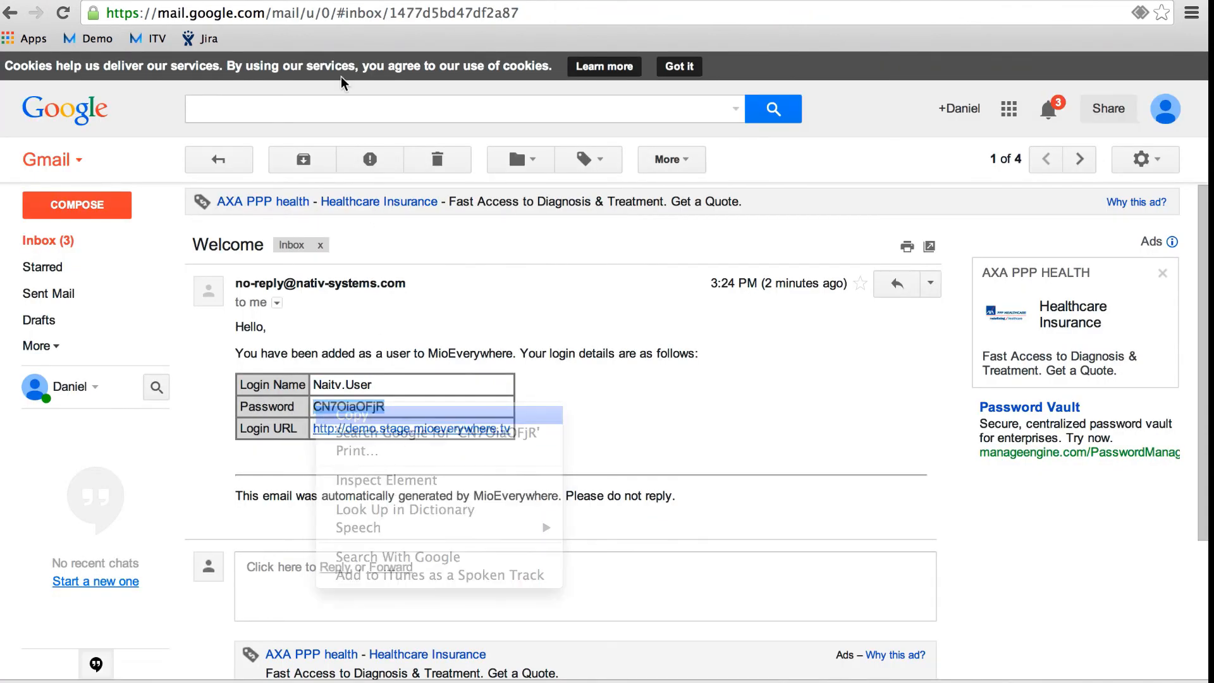
Step: Paste the temporary password into Password and log in as the new user
click(339, 2)
click(538, 492)
right_click(538, 492)
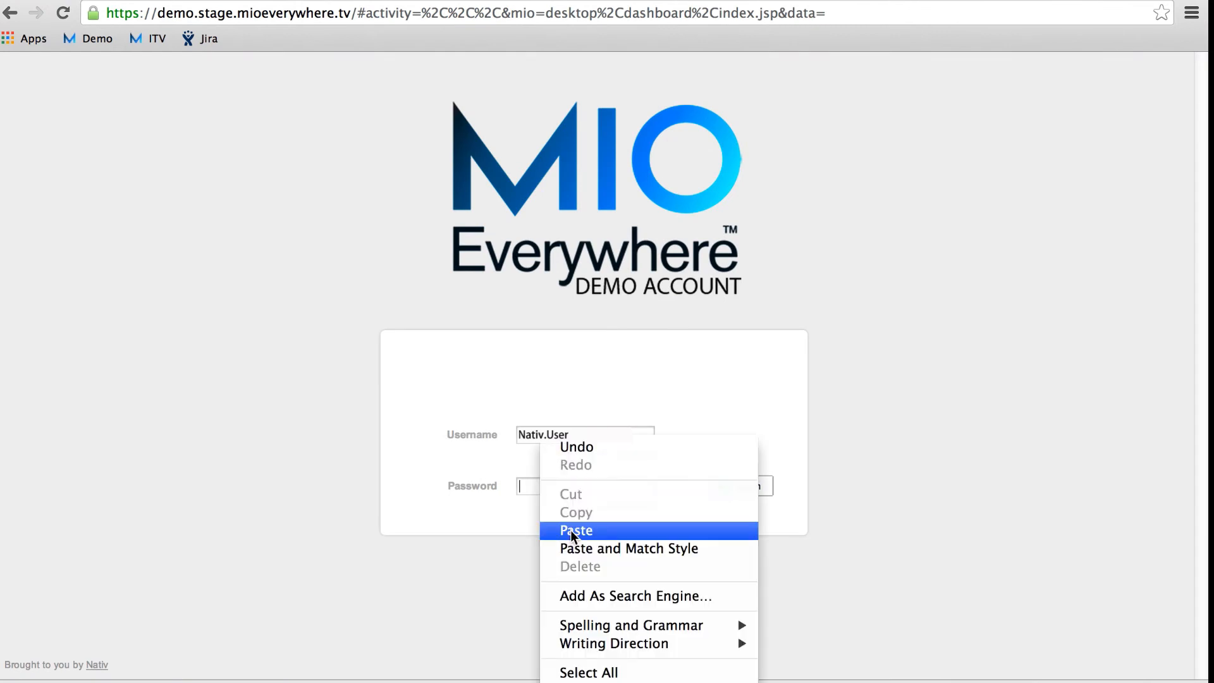
click(571, 527)
click(726, 491)
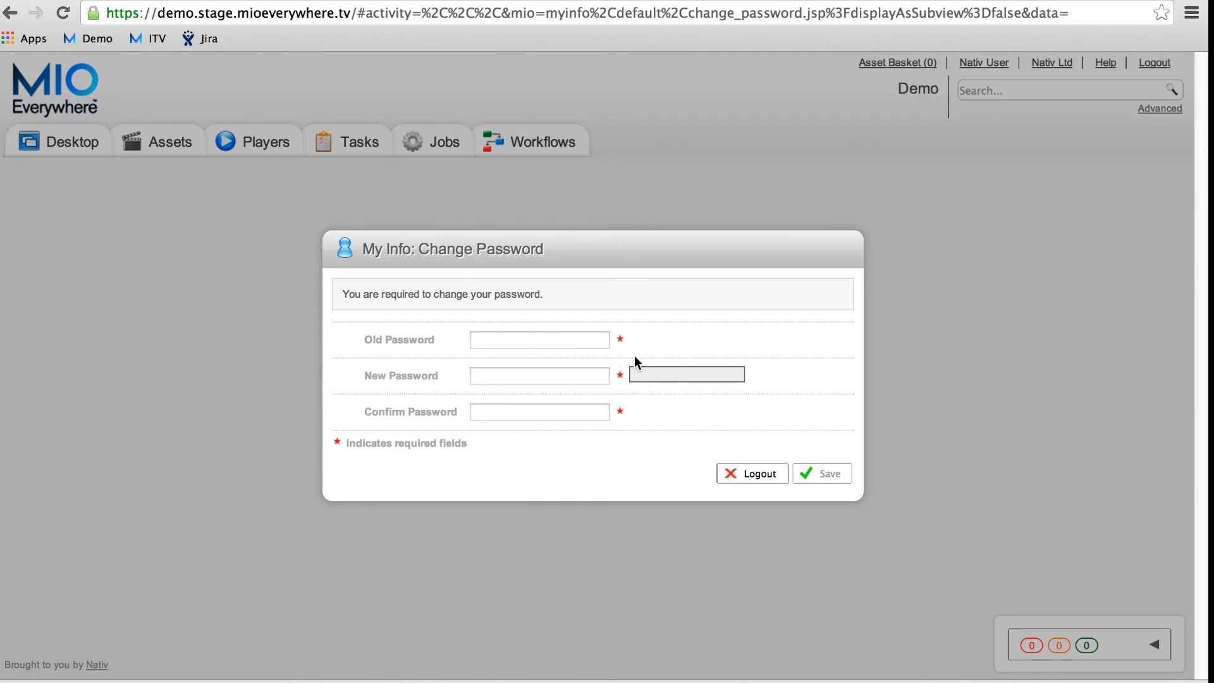
Step: Paste the temporary password as the old one, enter a new password twice, and save
right_click(579, 341)
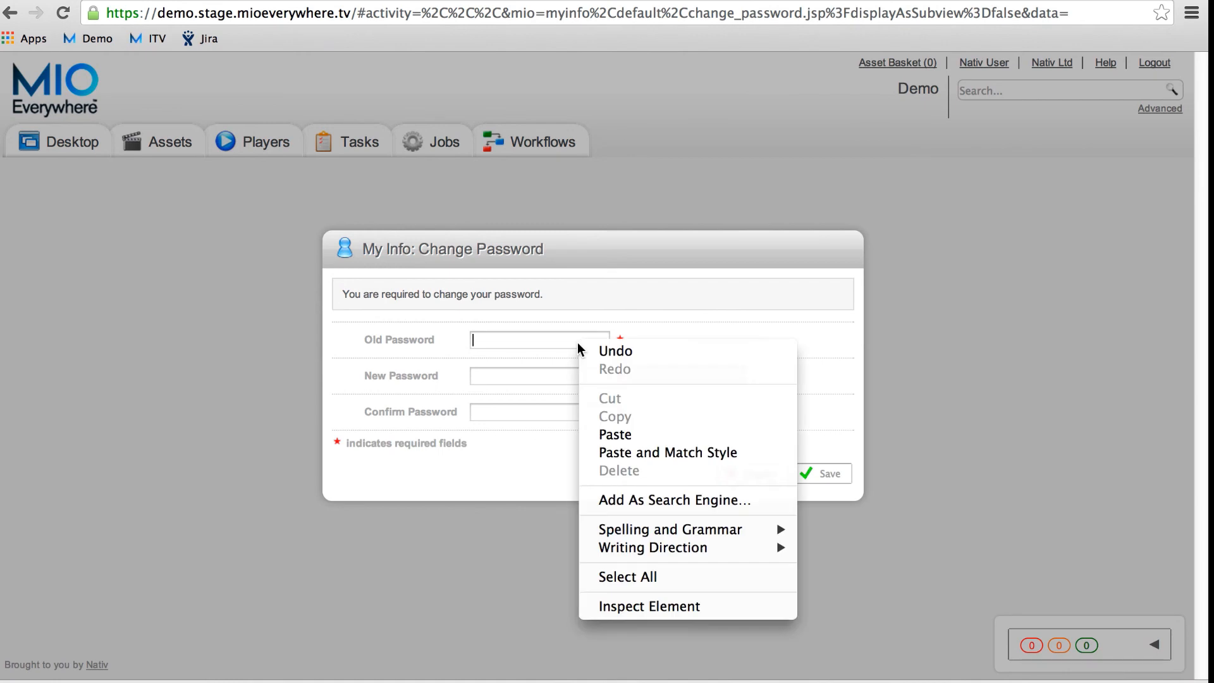
click(619, 435)
key(Tab)
text(***********)
key(Tab)
text(***********)
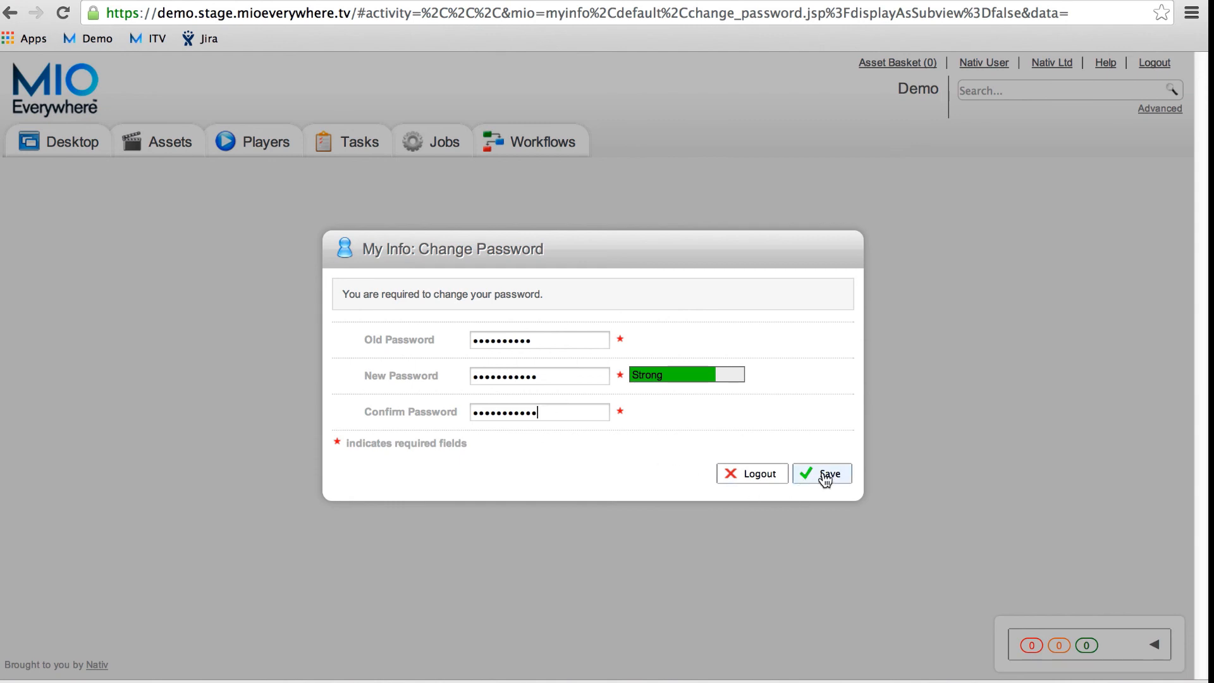
click(825, 475)
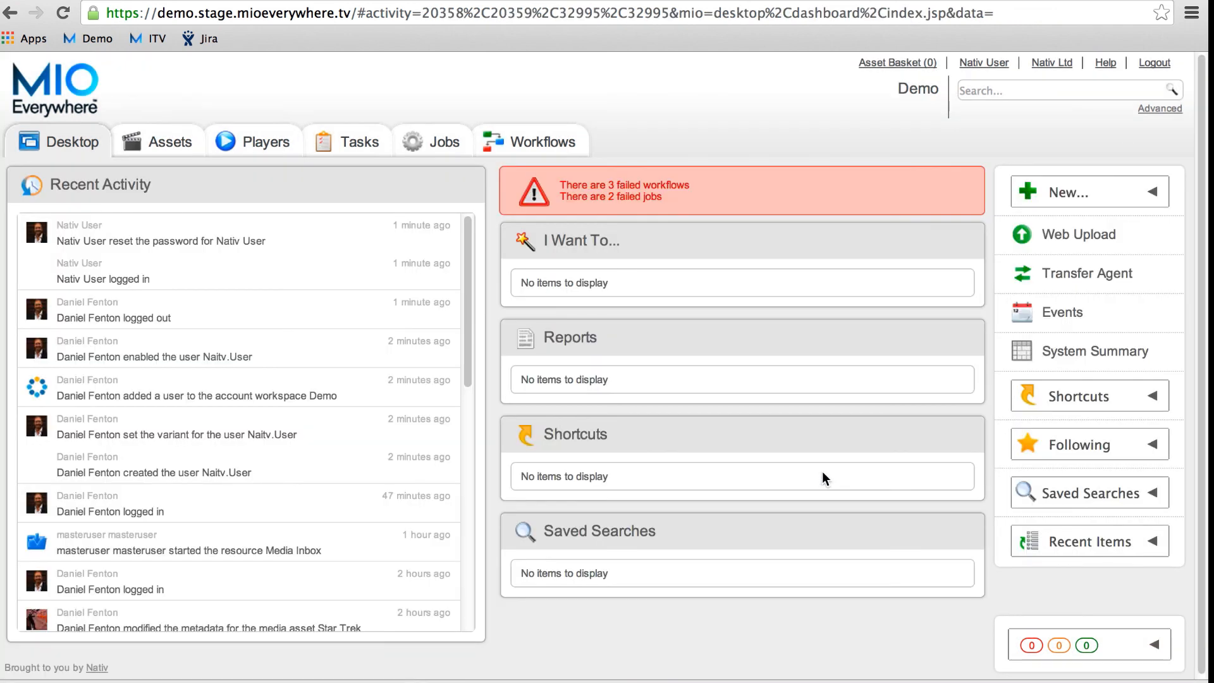